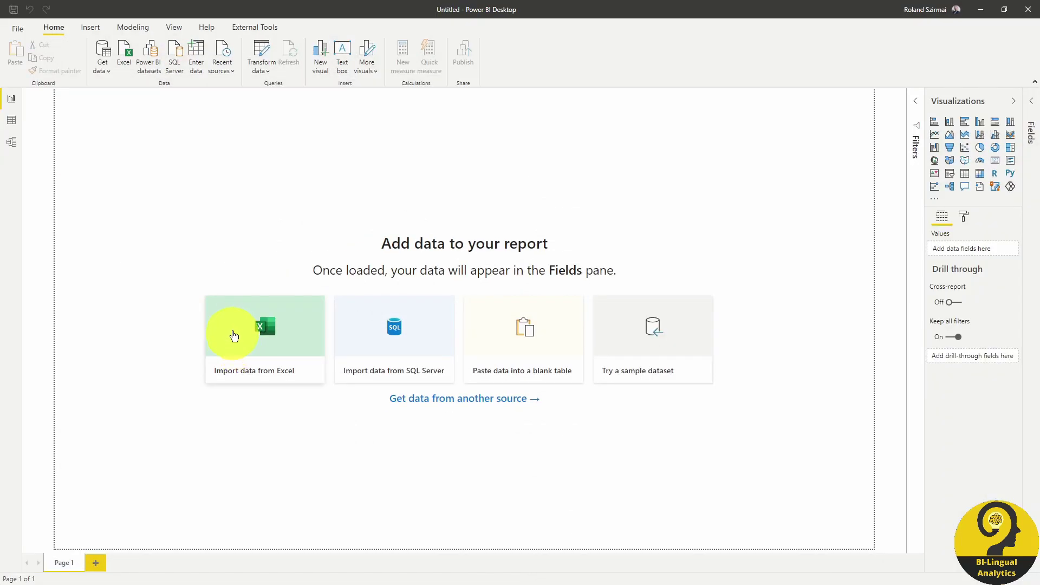
Step: Connect a Folder data source to the pasted Import - Simple sales folder path
click(106, 67)
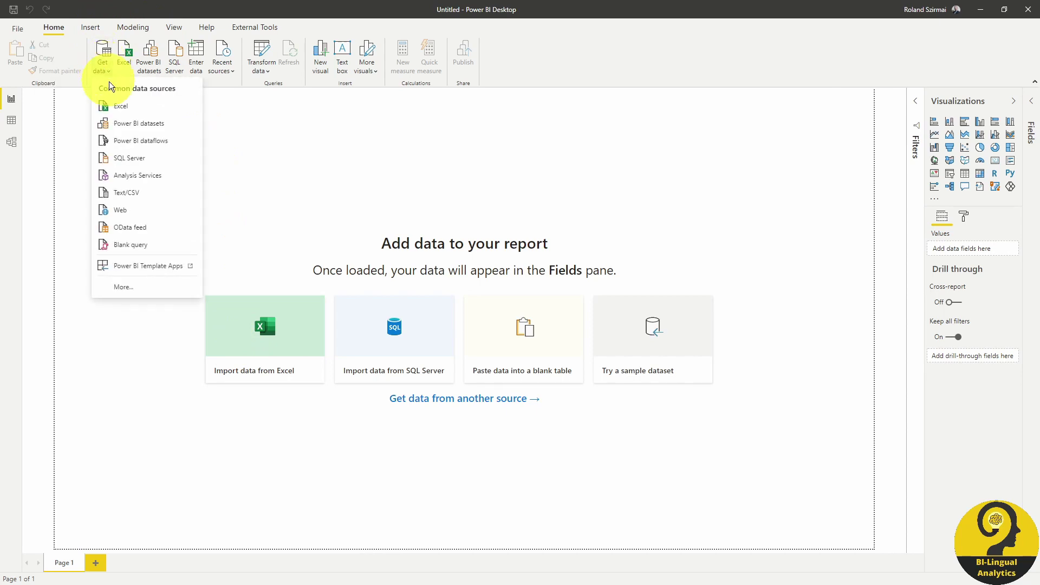
click(138, 291)
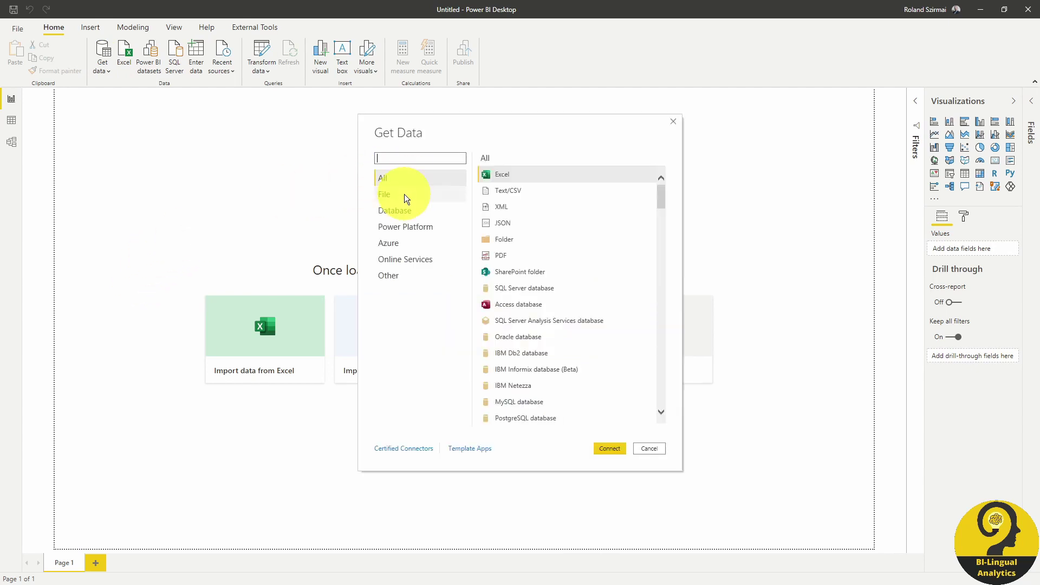
click(404, 194)
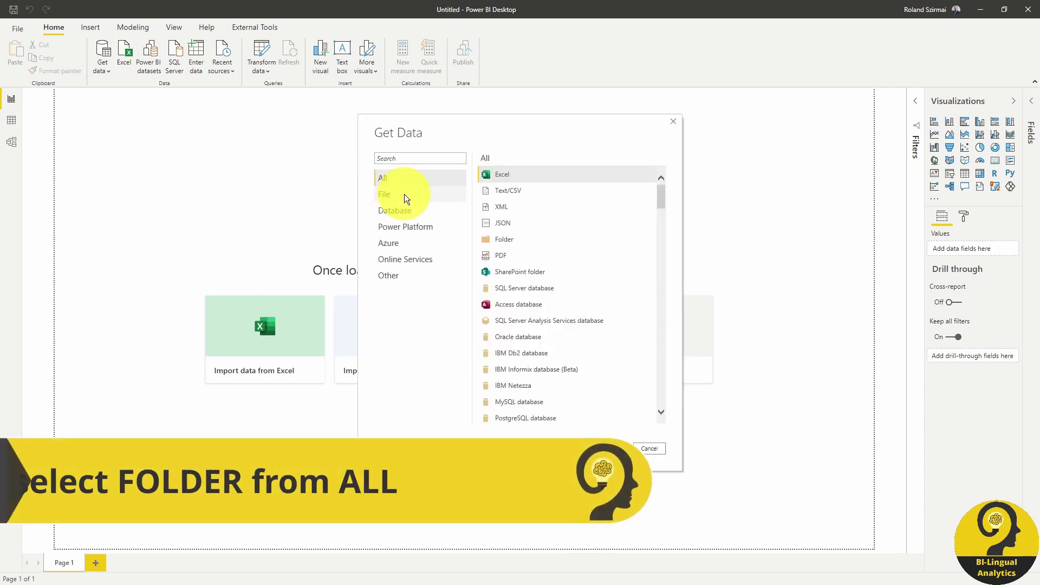
click(518, 242)
click(612, 448)
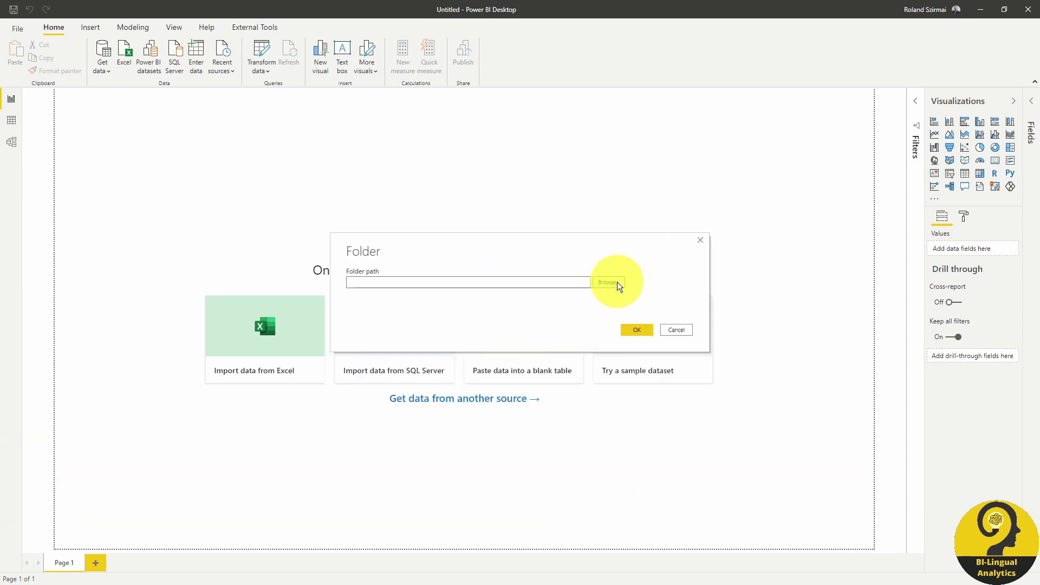
click(489, 283)
key(ctrl+v)
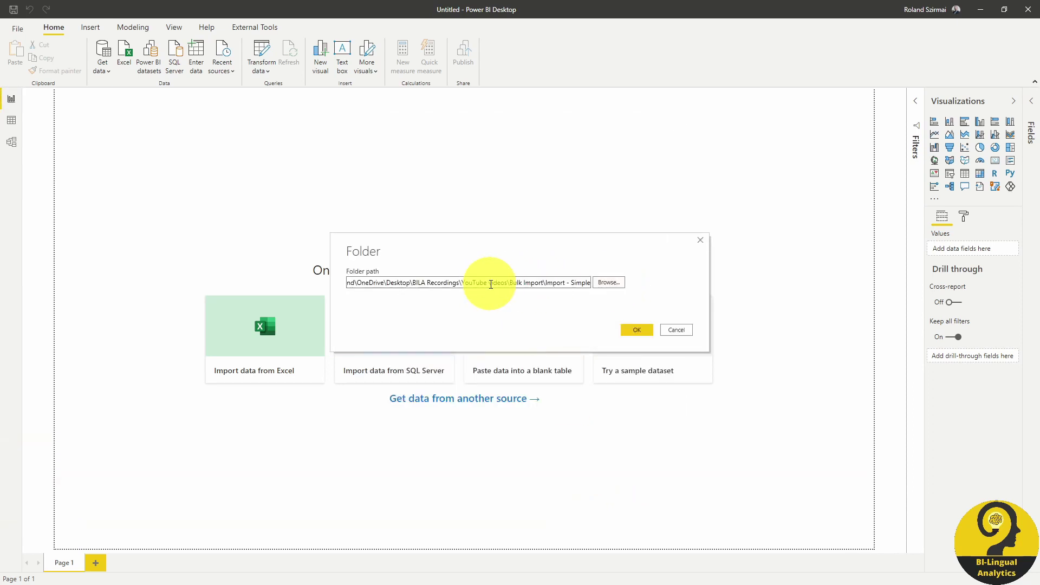
click(642, 329)
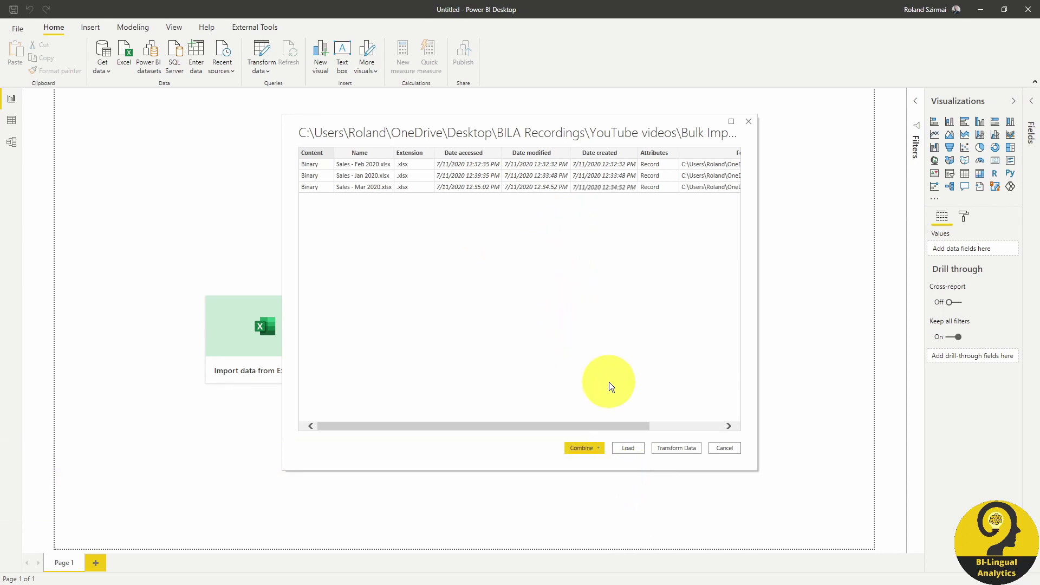
Step: Choose Combine & Transform Data for the Jan, Feb and Mar 2020 sales files
click(600, 451)
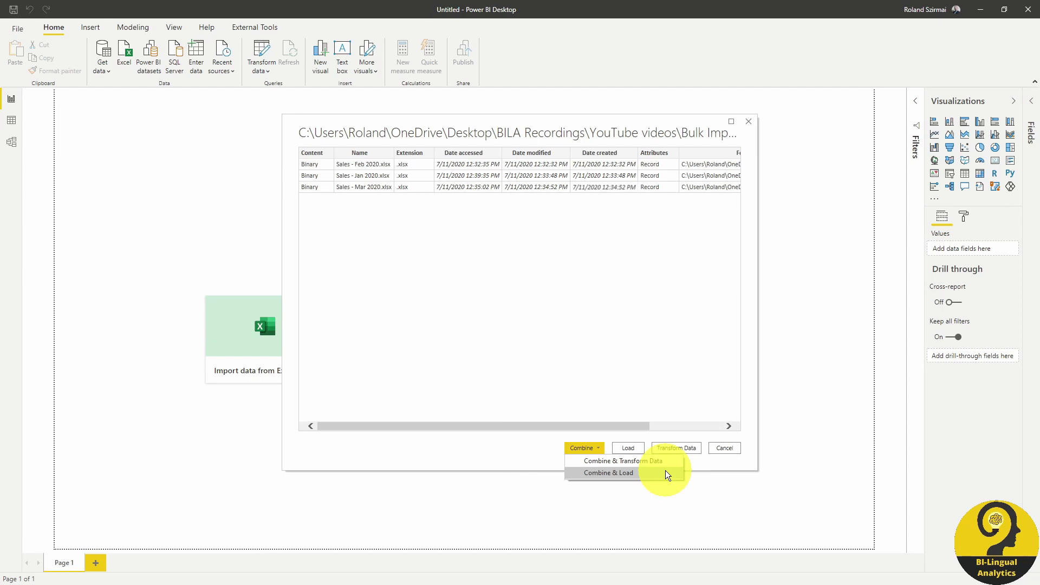
click(490, 455)
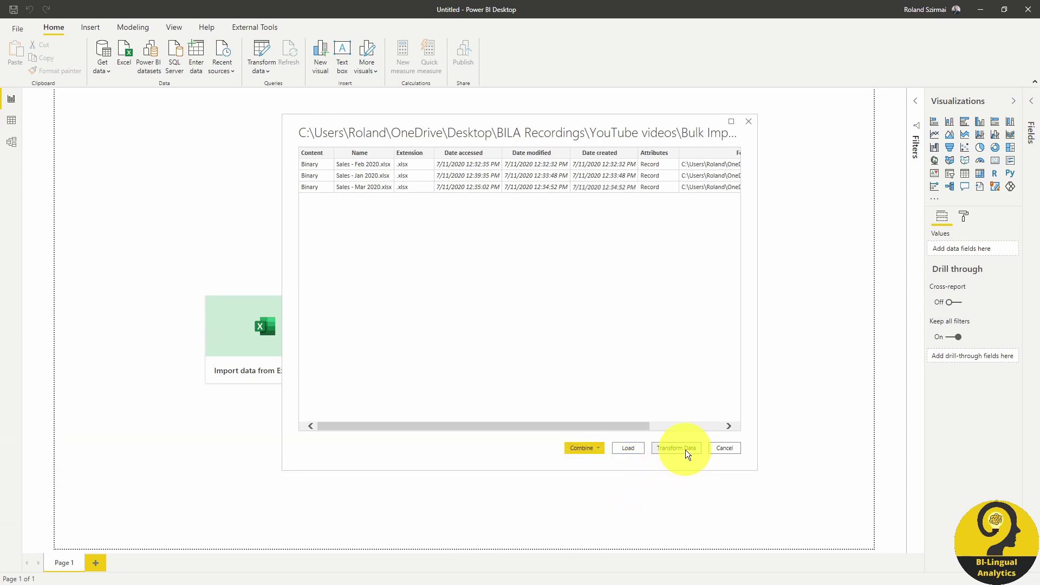
click(591, 448)
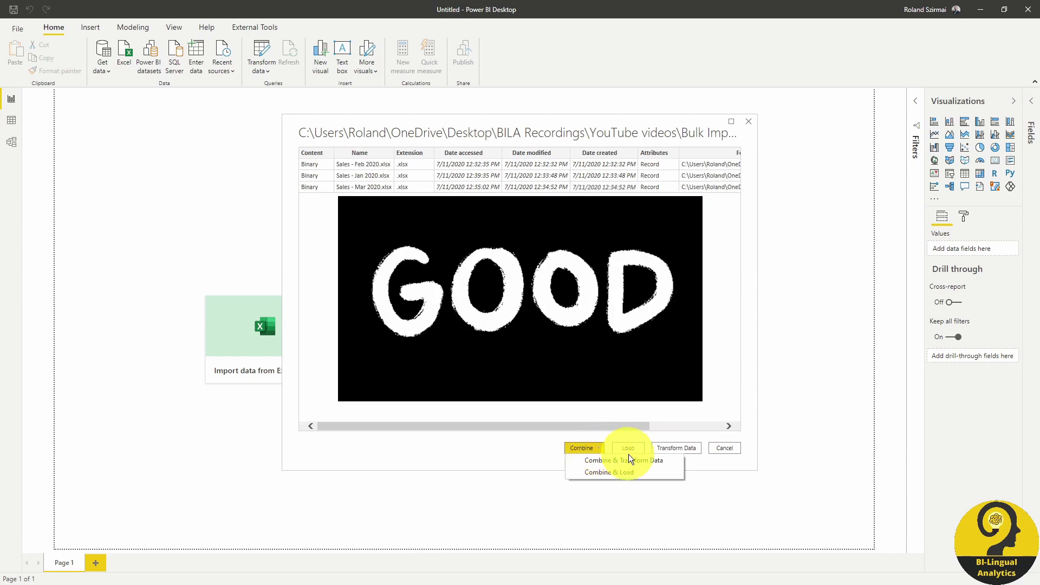
click(639, 460)
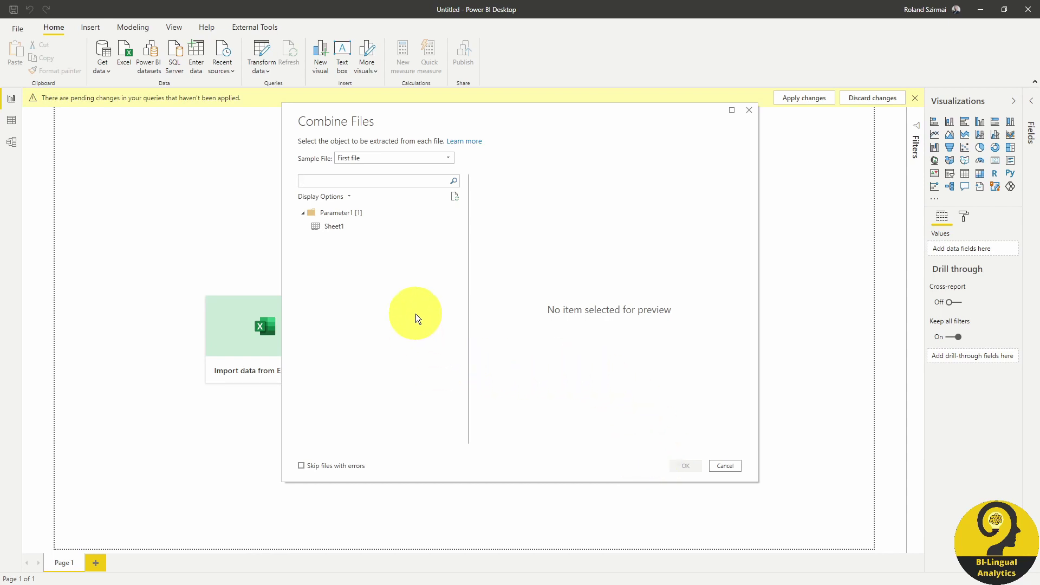
Step: Keep First file as the sample and extract Sheet1 from each workbook
click(449, 158)
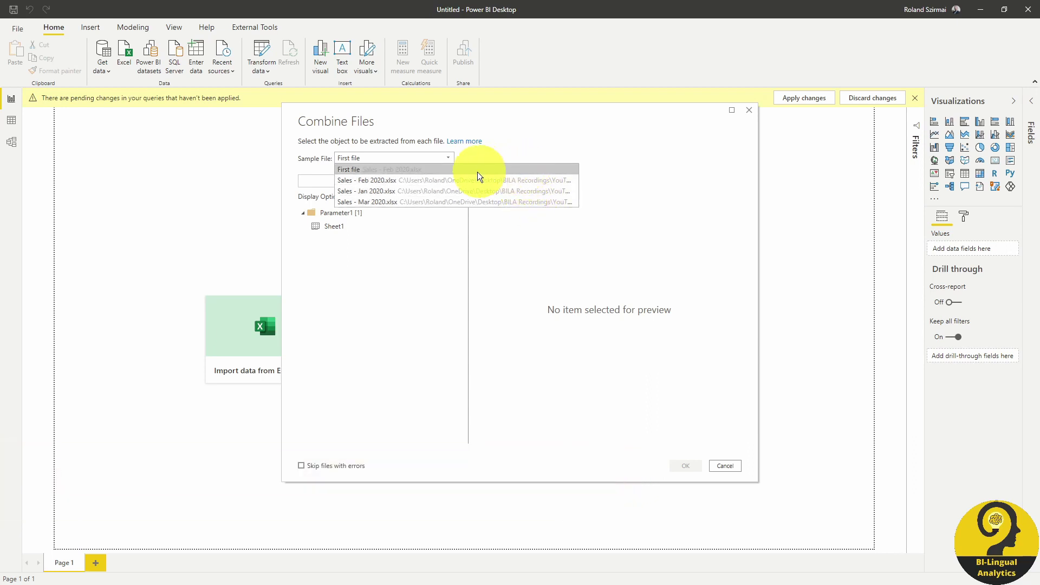
click(403, 170)
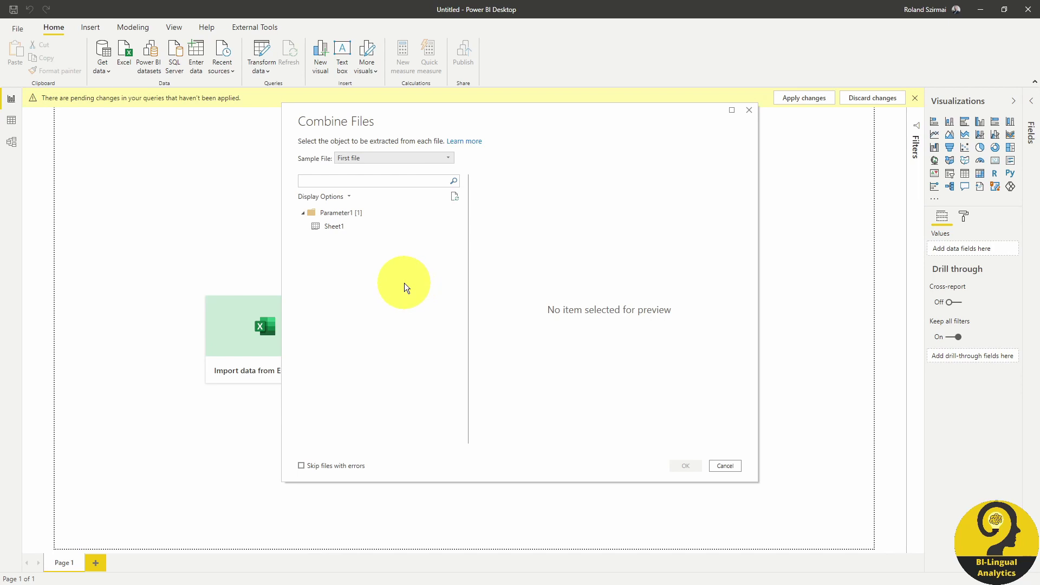
click(353, 228)
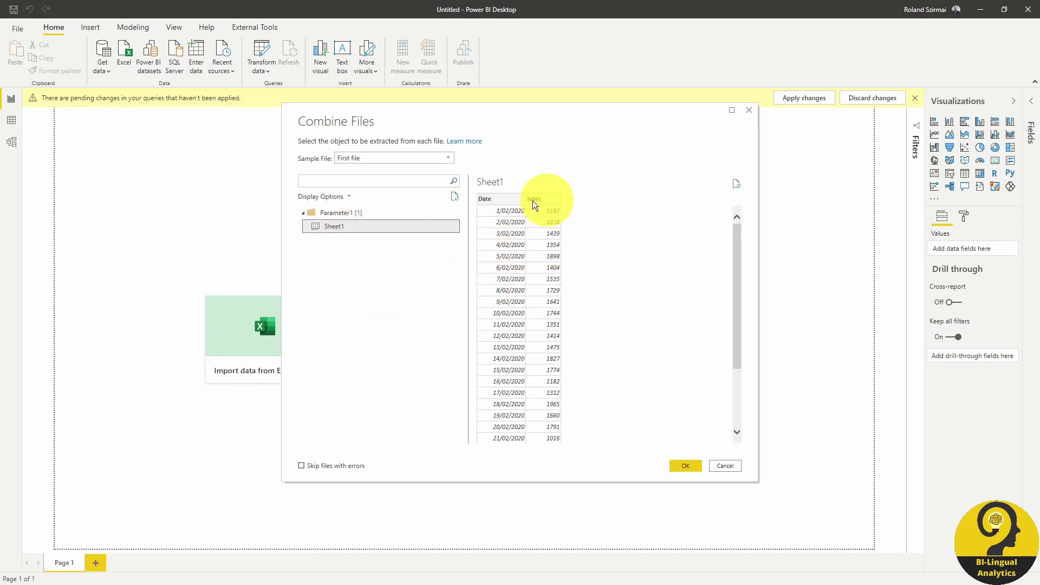
click(687, 466)
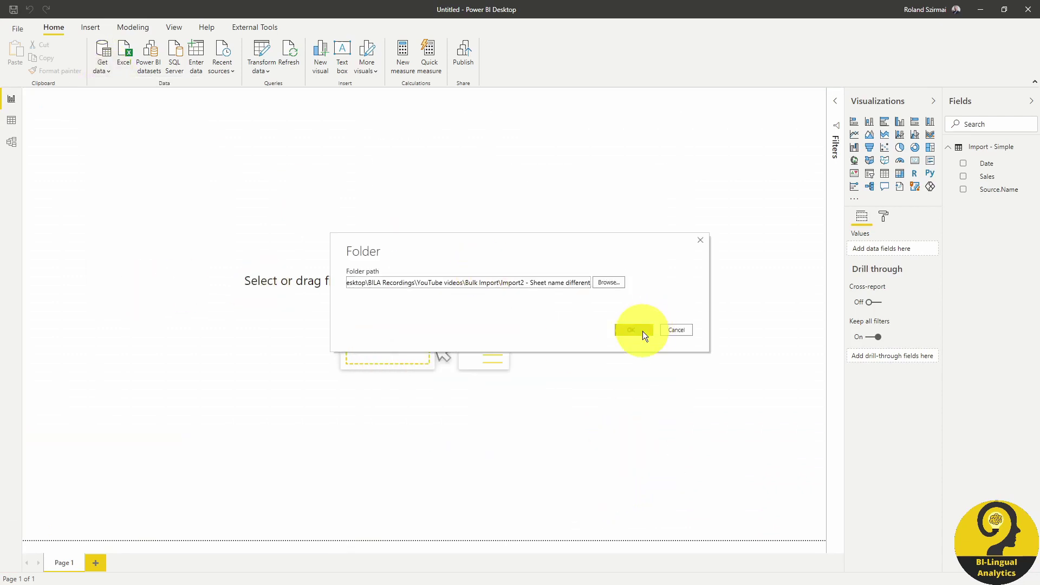
Step: Combine the Import2 folder's files from Sheet1 and scroll down to the Error row 61
click(642, 331)
click(616, 455)
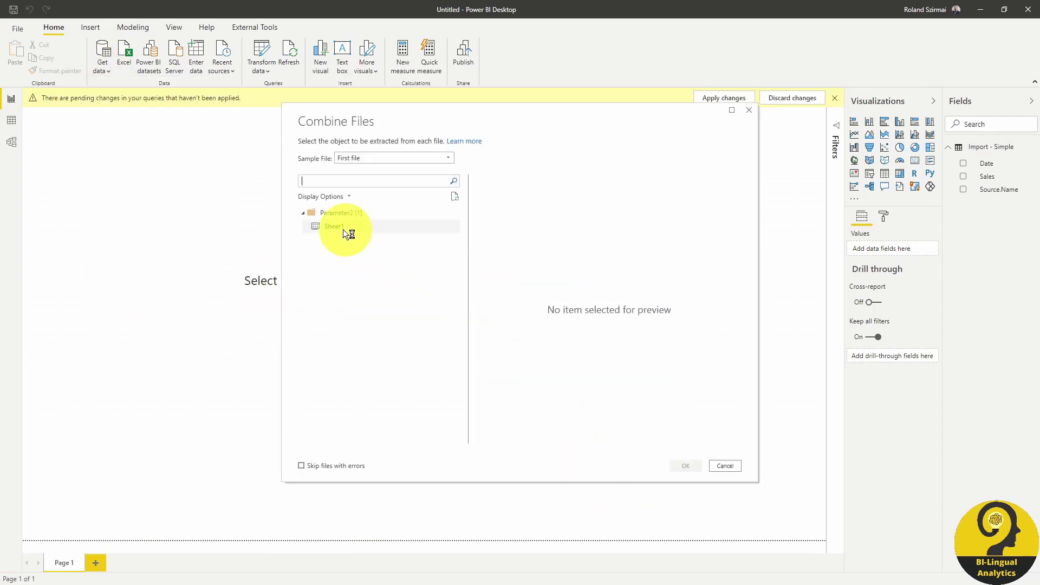
click(340, 228)
click(682, 465)
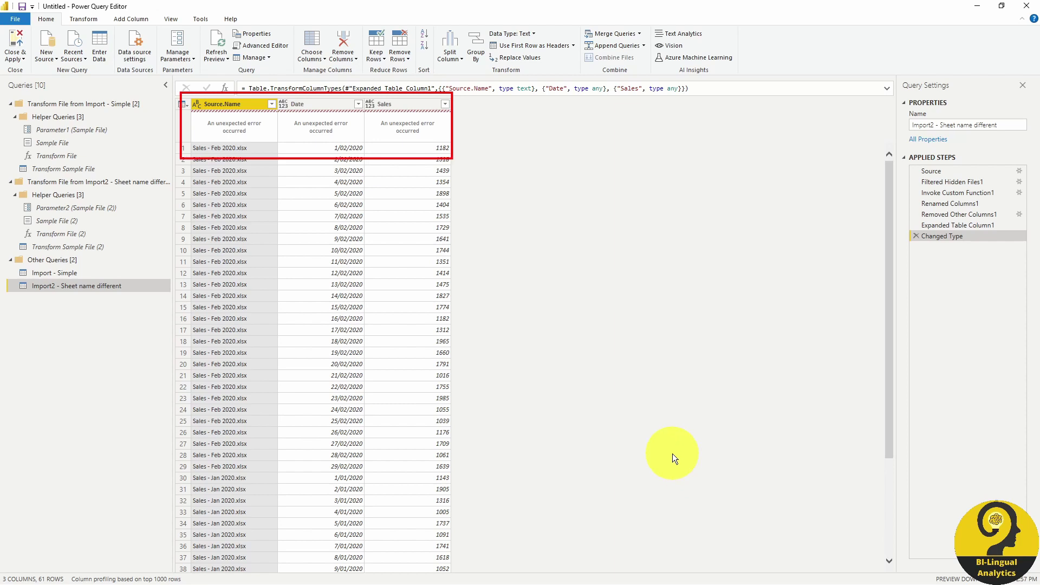
scroll(609, 411, down, 6)
scroll(602, 408, down, 2)
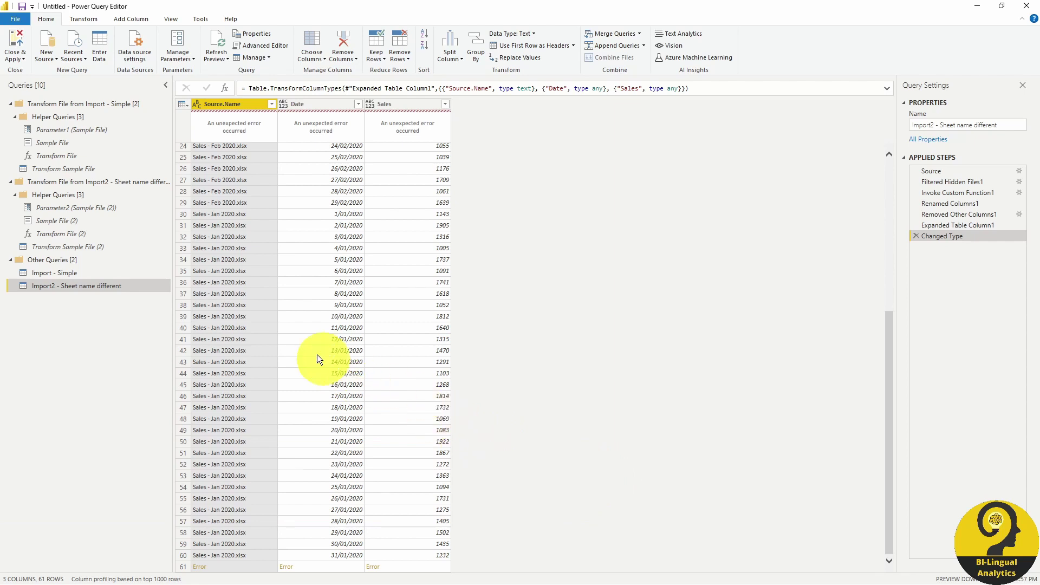
Step: Change Transform Sample File (2)'s Navigation step to Source{0}[Data], then return to Import2
click(120, 245)
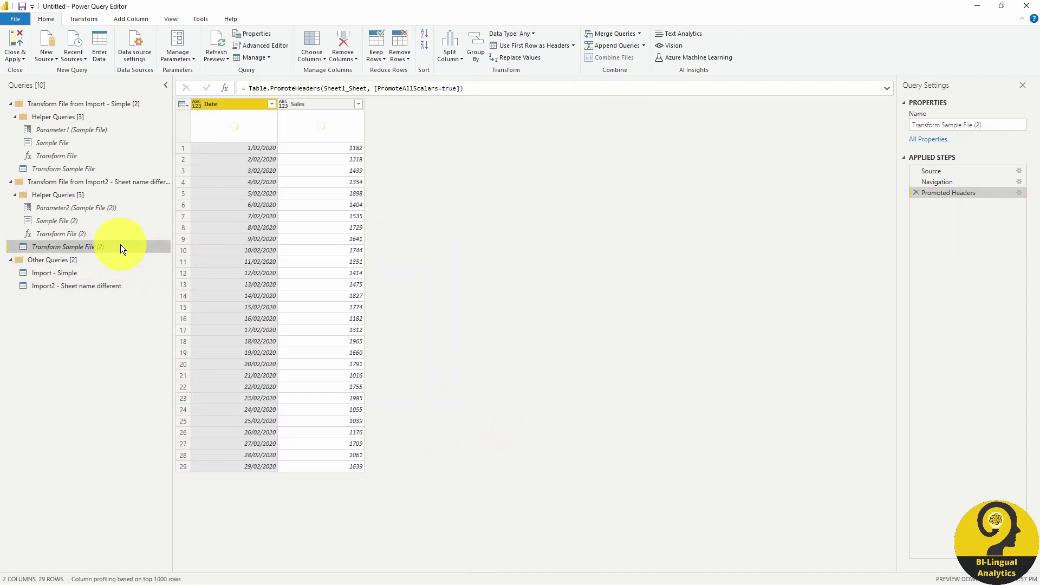
click(957, 181)
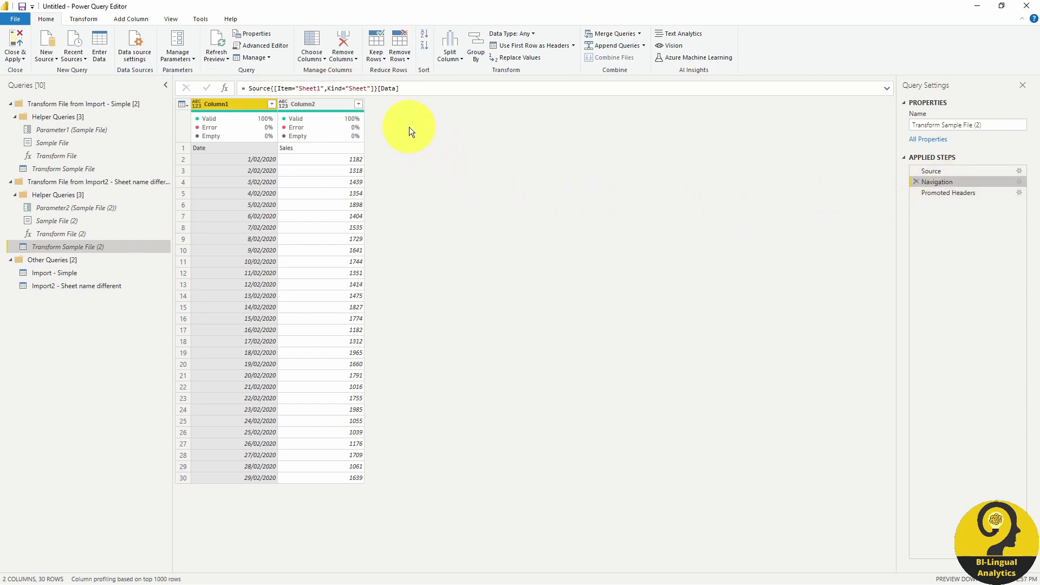
drag(273, 88, 379, 90)
text(0)
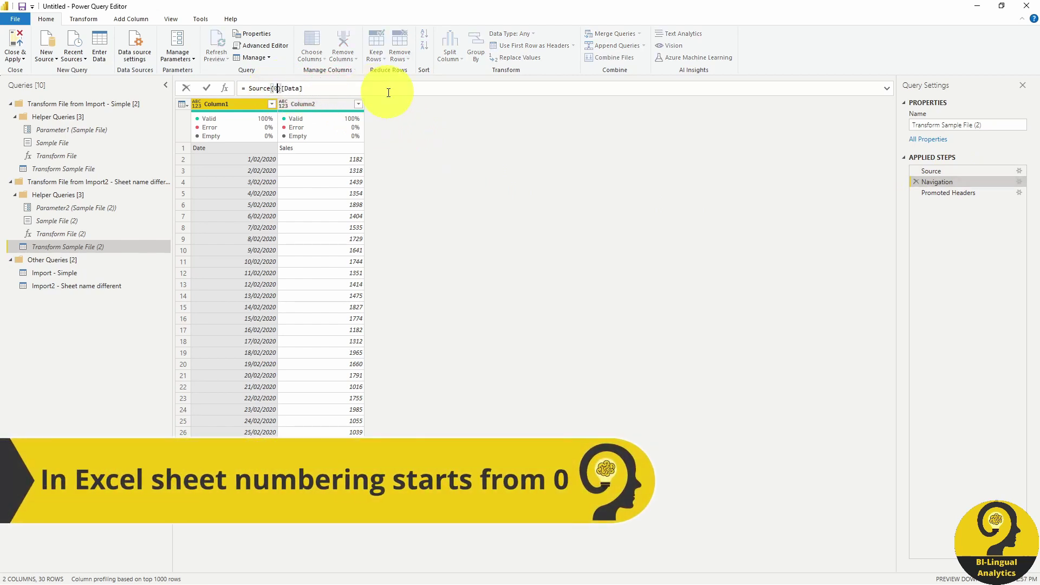
click(131, 287)
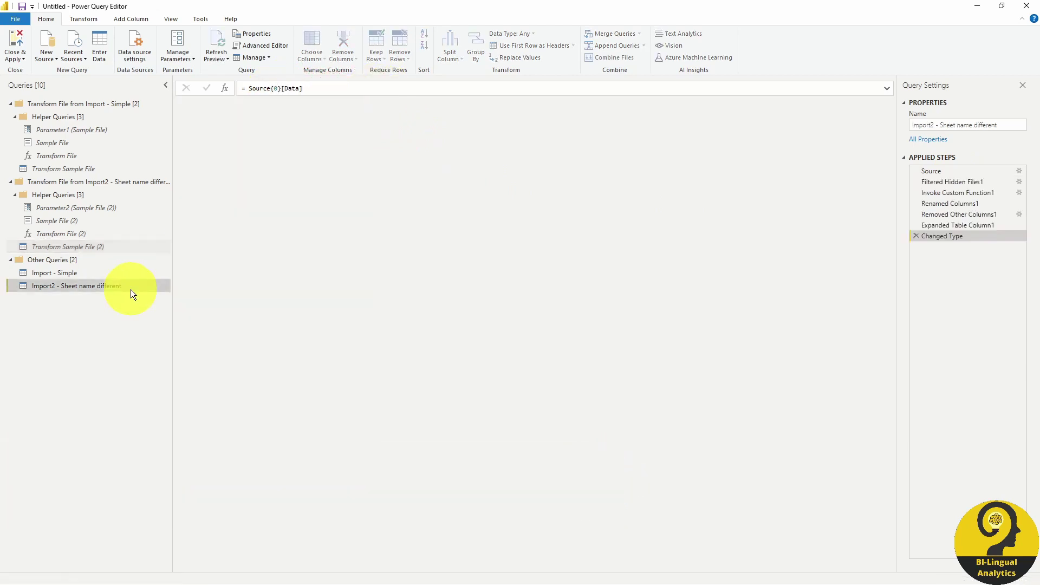
Step: Scroll through the Import2 preview to confirm all 91 rows, including March, are error-free
scroll(484, 314, down, 10)
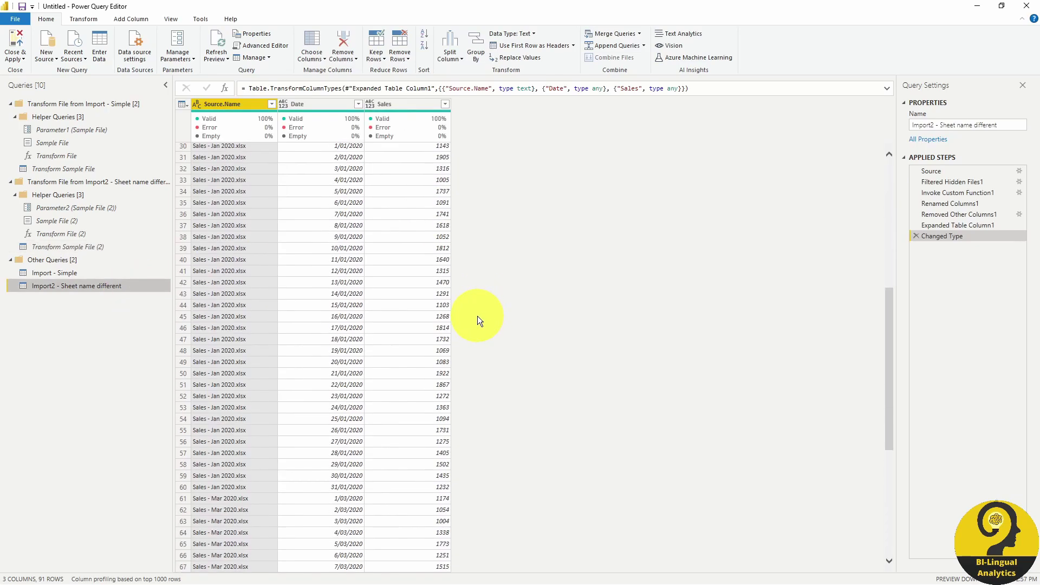
scroll(477, 317, down, 6)
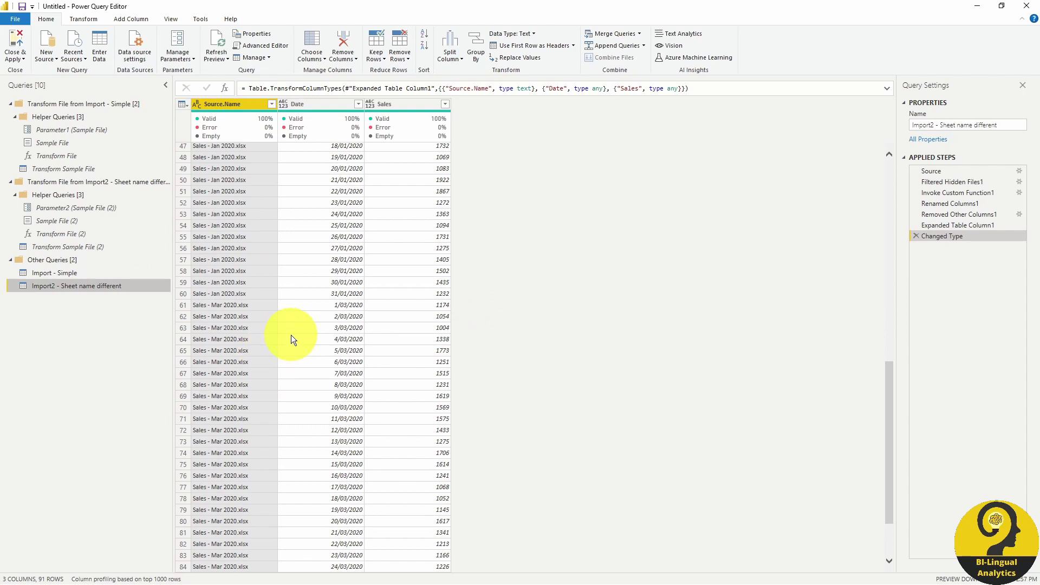
scroll(346, 325, down, 3)
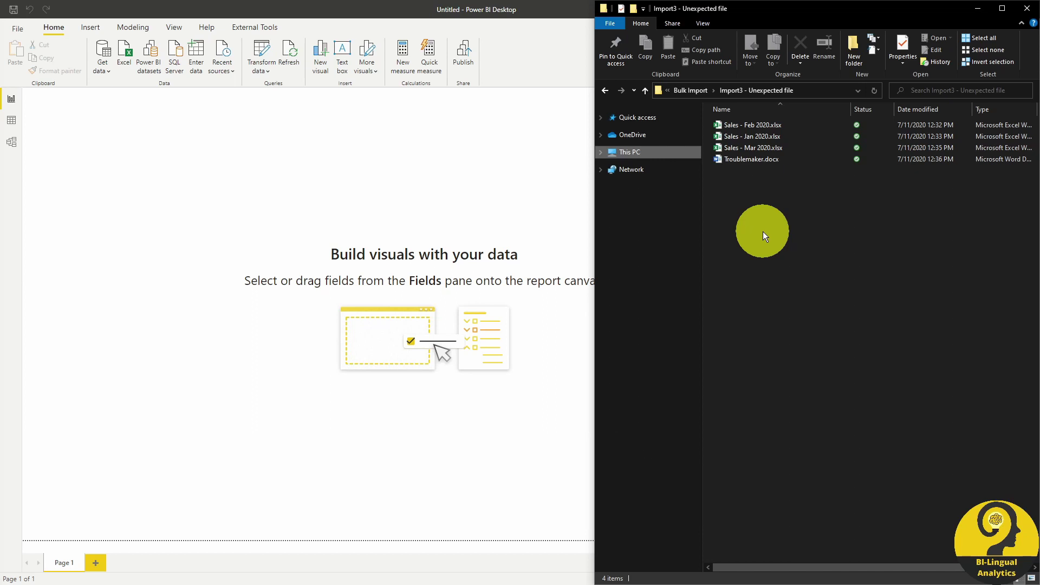
Step: Connect a Folder source to Import3 - Unexpected file and combine & transform its files
click(97, 60)
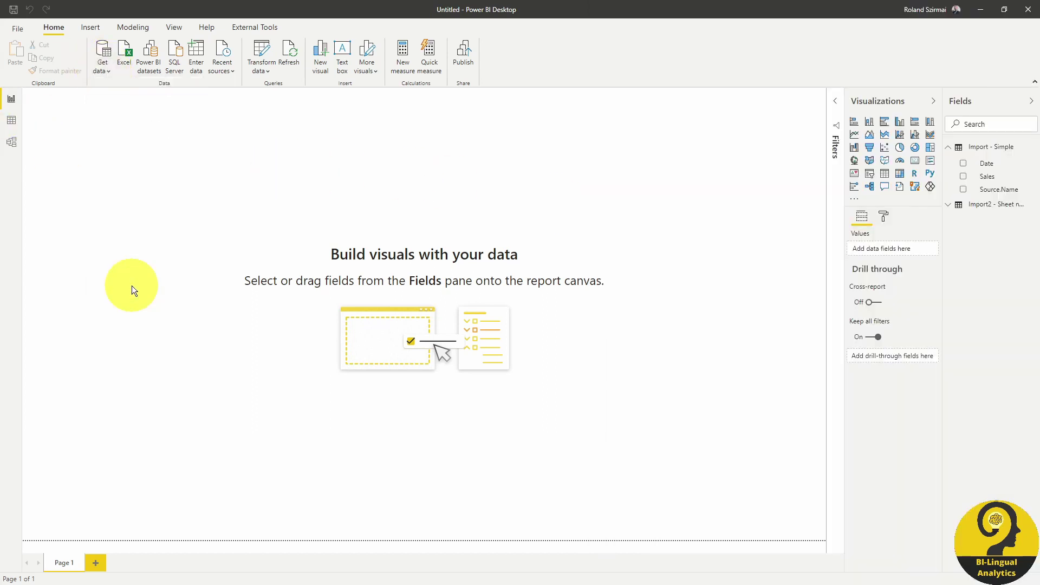
click(384, 194)
click(505, 239)
click(610, 449)
key(Return)
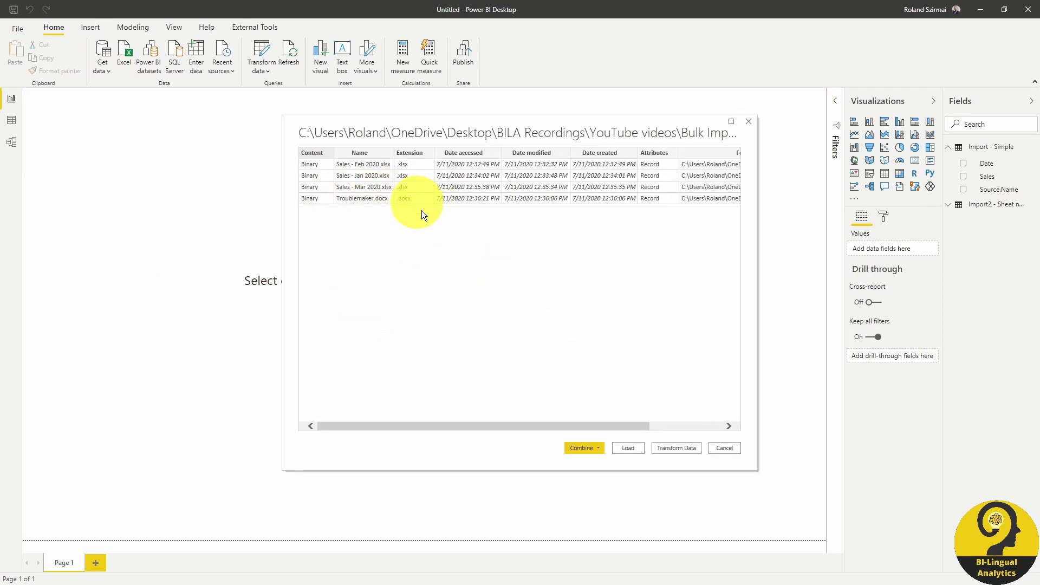
click(603, 453)
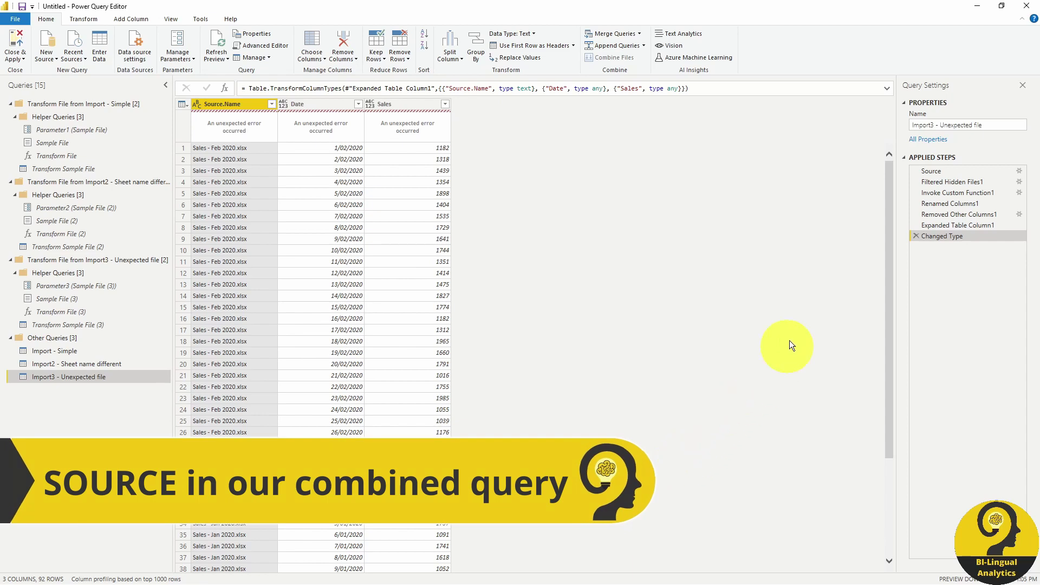
Step: Filter the Source step's Extension column to exclude .docx, then check the combined Sales table
click(948, 171)
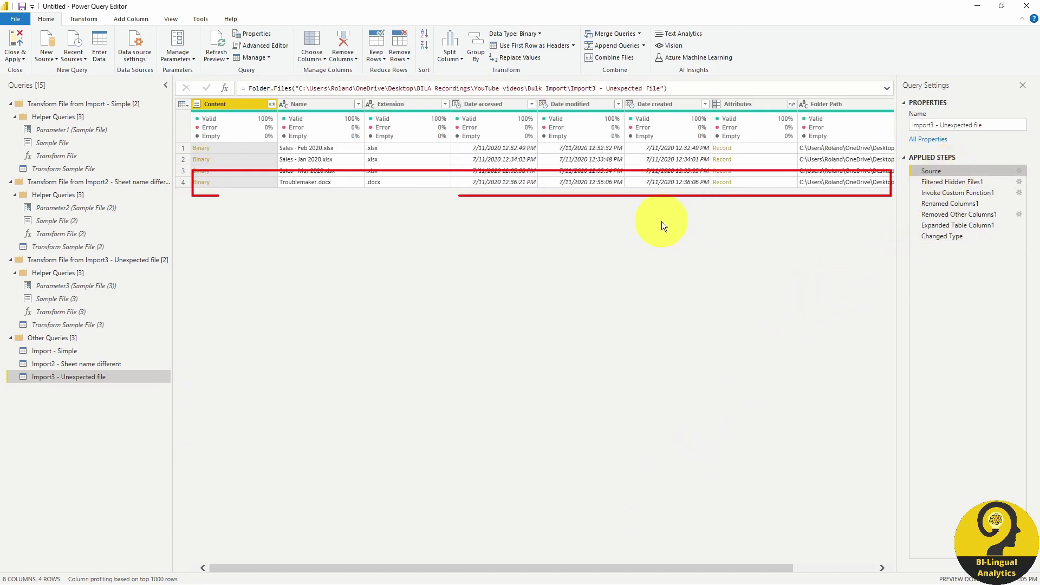
click(445, 104)
click(305, 229)
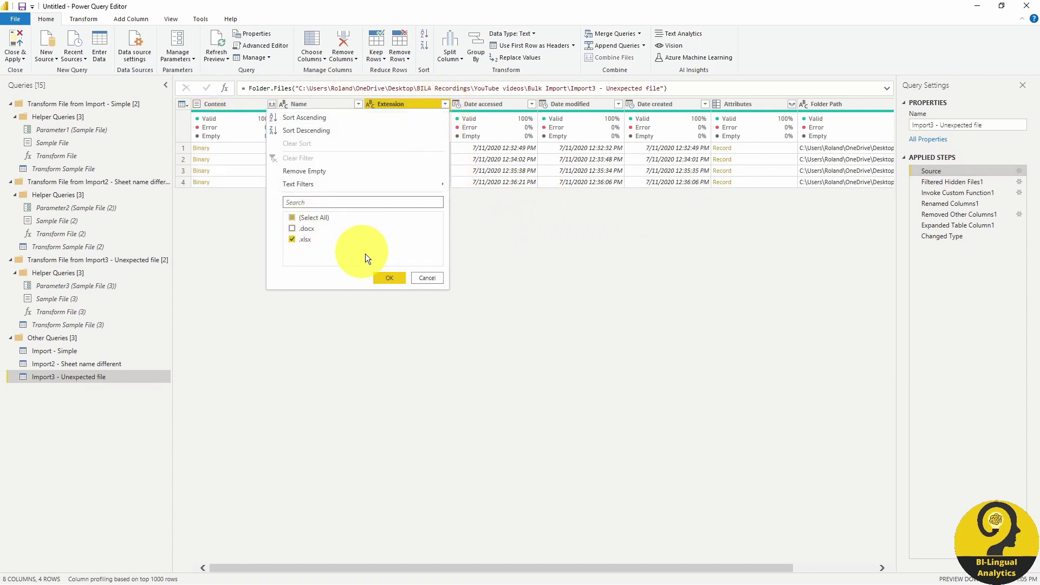
click(390, 278)
click(944, 247)
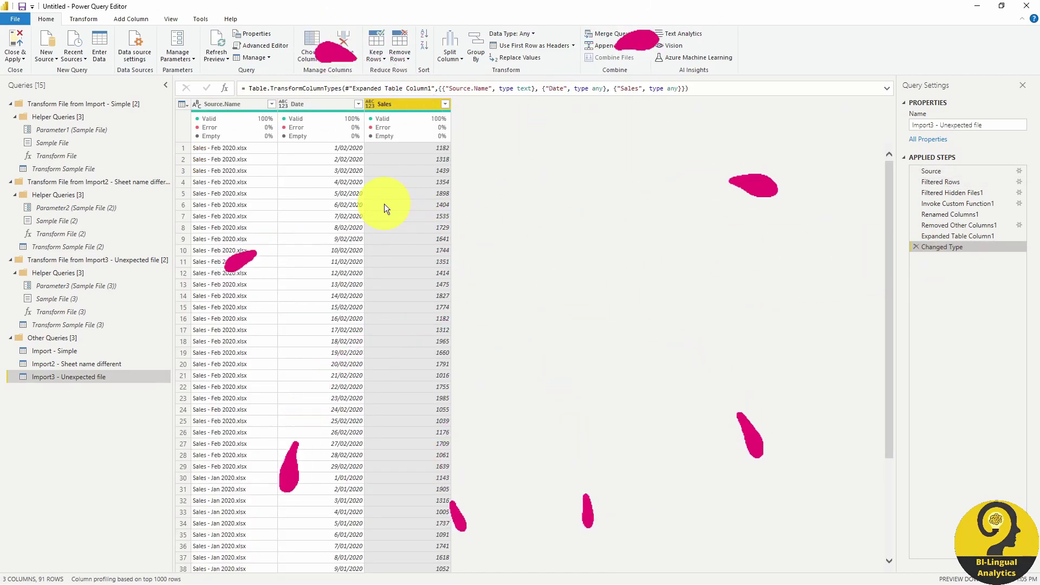
scroll(380, 211, down, 10)
scroll(379, 212, down, 8)
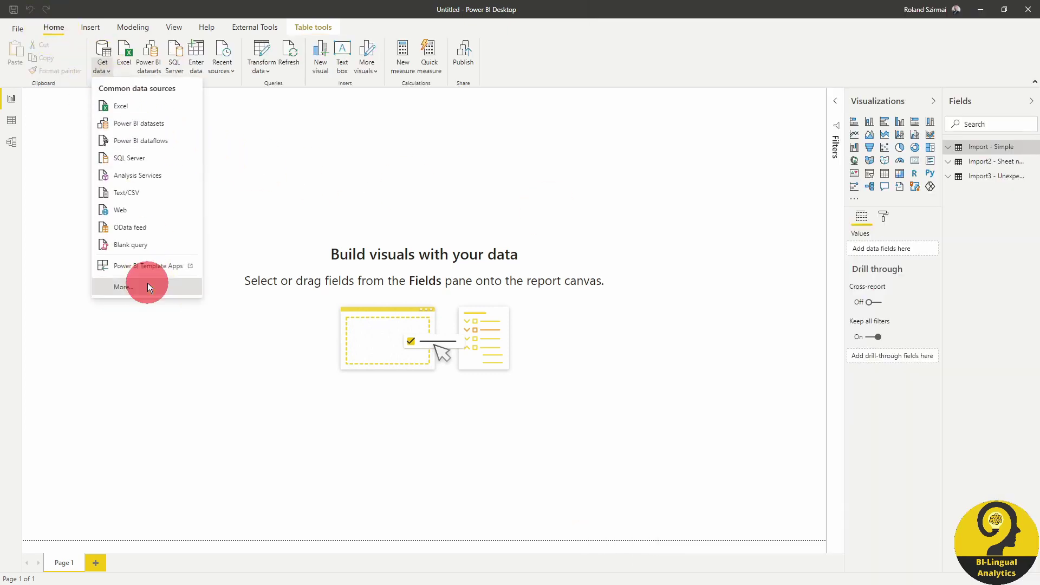
Step: Import the Import4 - Sales-Cost folder and combine its files using Sheet1
click(148, 283)
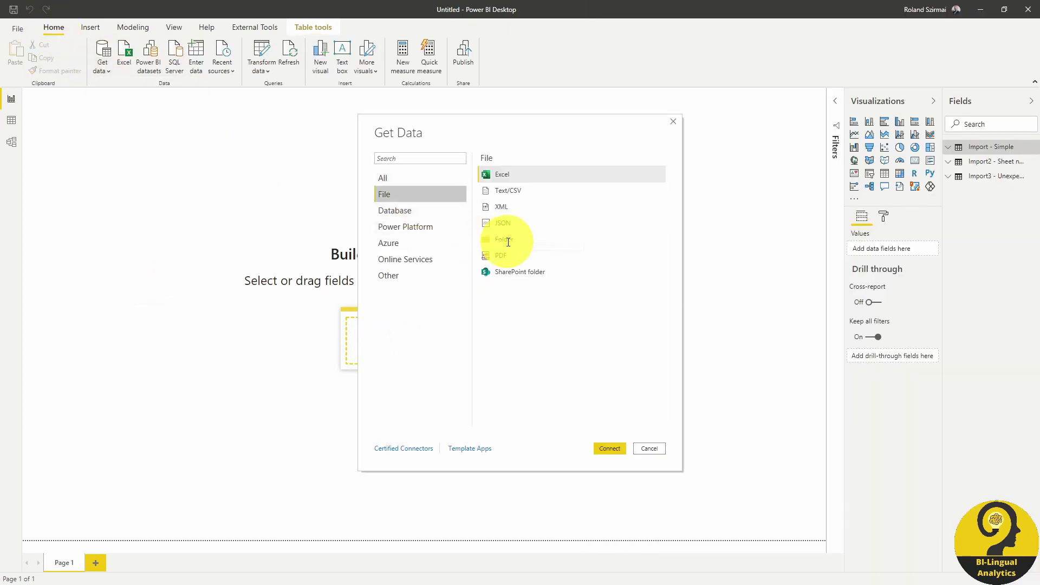
double_click(508, 238)
click(632, 329)
click(596, 451)
click(605, 459)
click(407, 226)
click(686, 466)
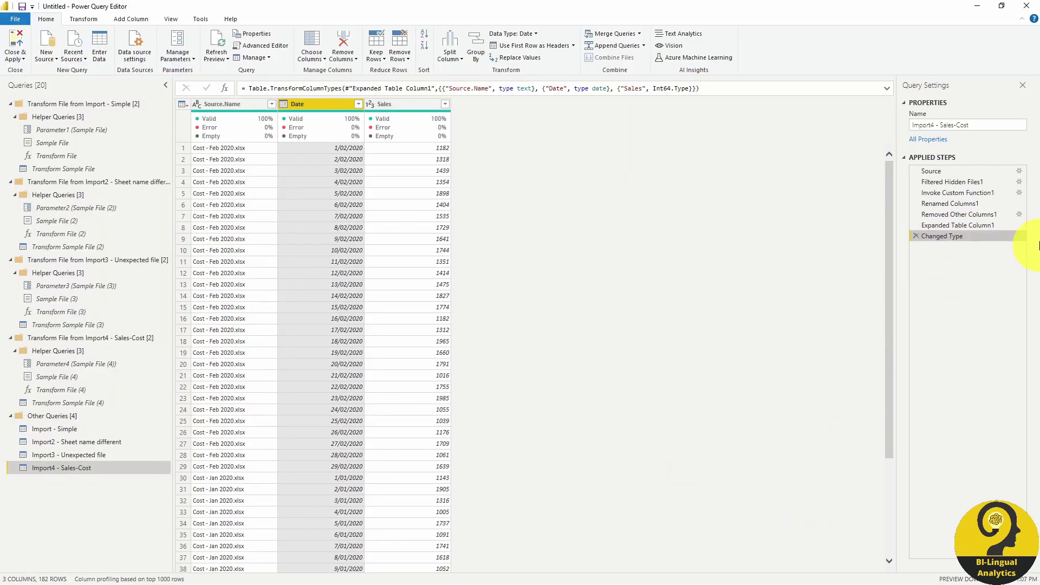
Step: Insert a Name filter at the Source step excluding names containing 'Cost', then review the result
click(950, 173)
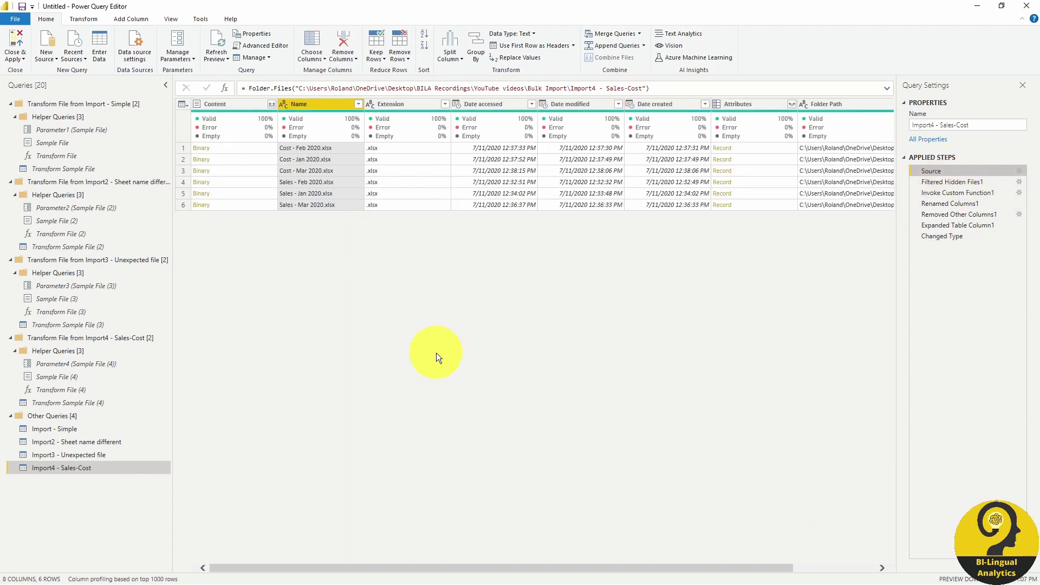
click(358, 104)
mouse_move(325, 184)
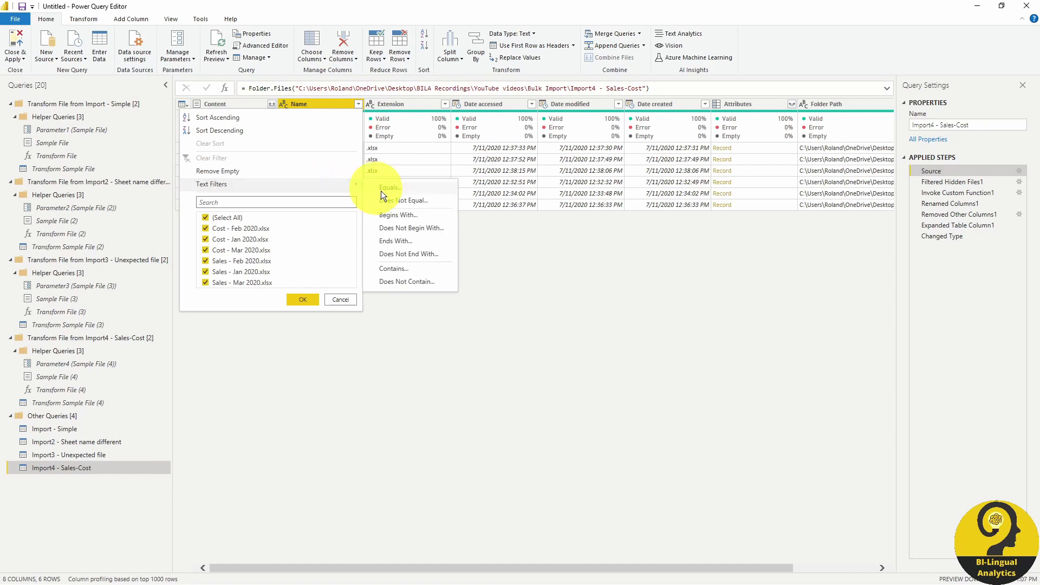
click(411, 281)
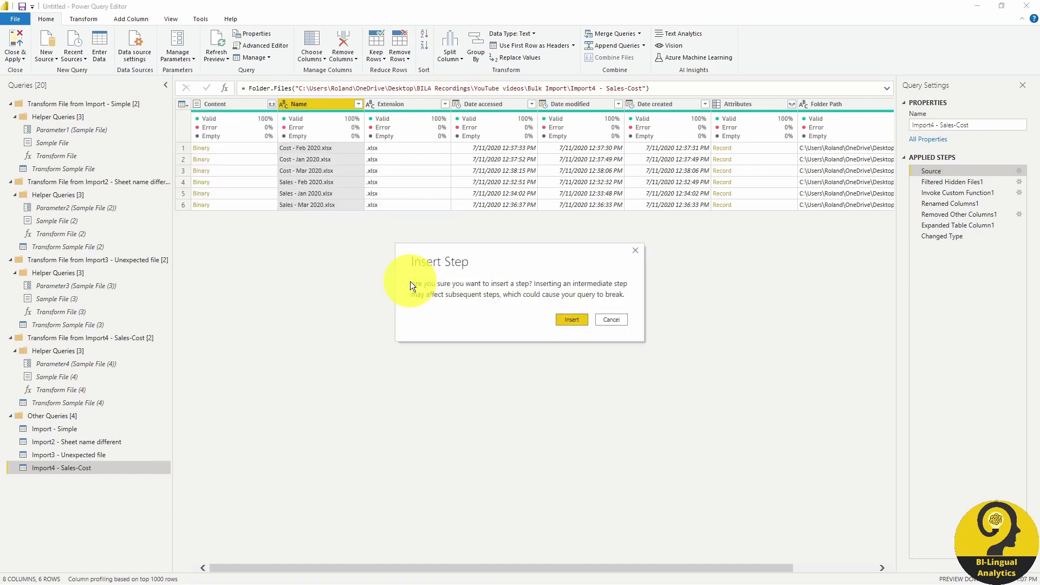
click(580, 322)
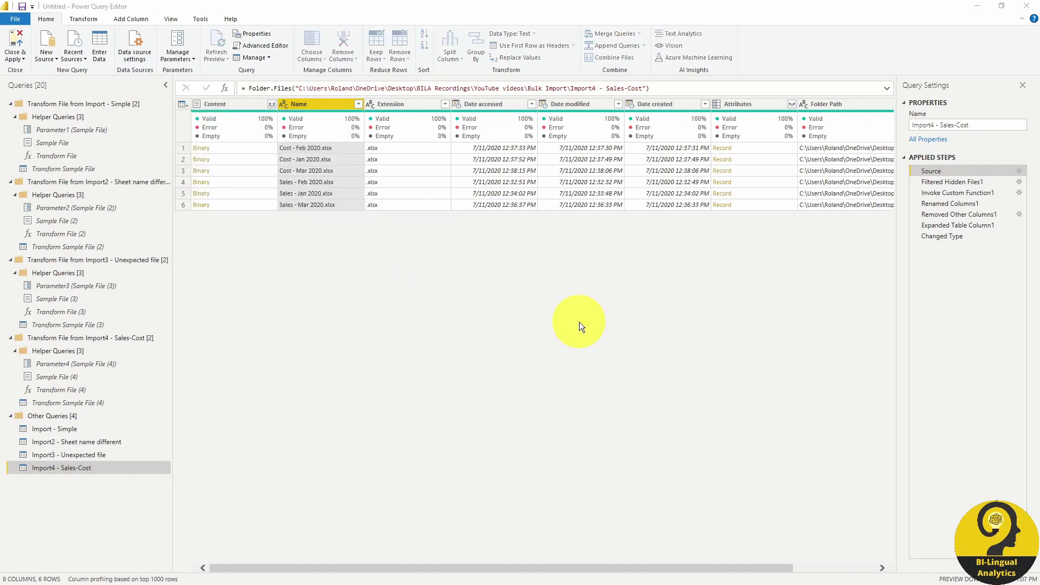
click(494, 298)
text(Cost)
click(643, 355)
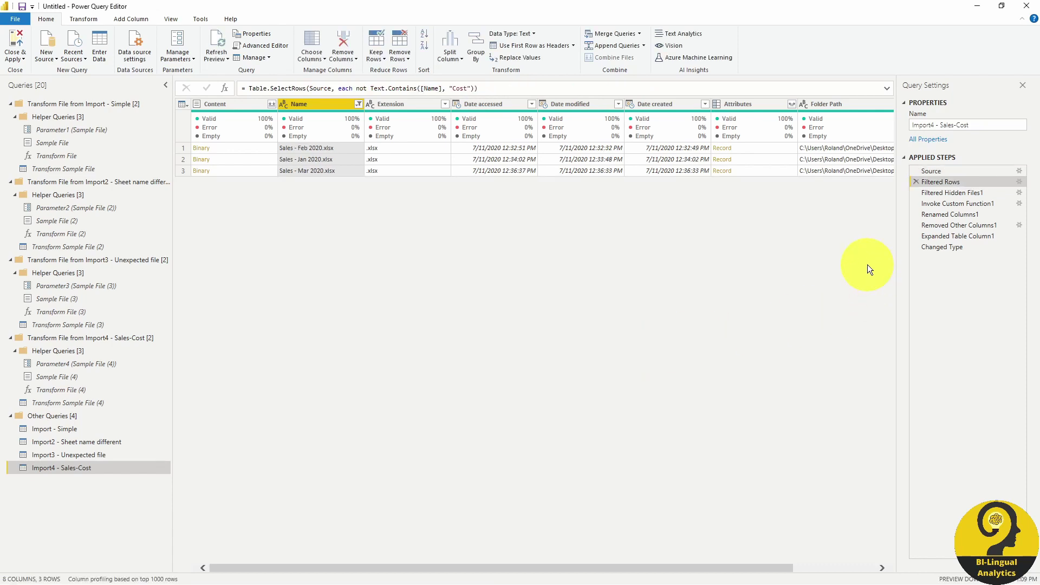
click(934, 248)
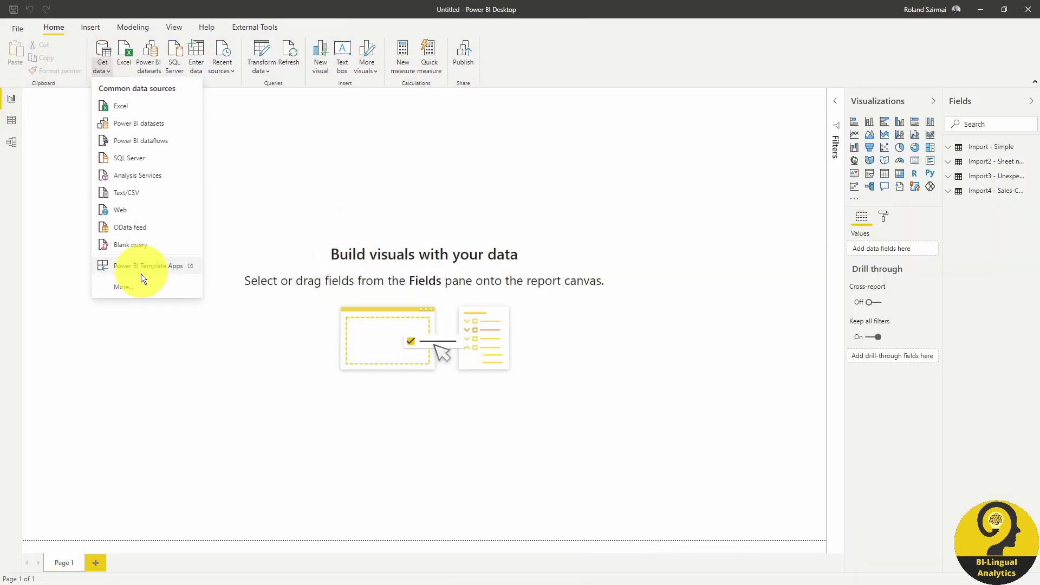
Step: Import the Import5 - Different column name folder and combine its files using Sheet1
click(139, 280)
click(504, 239)
click(620, 448)
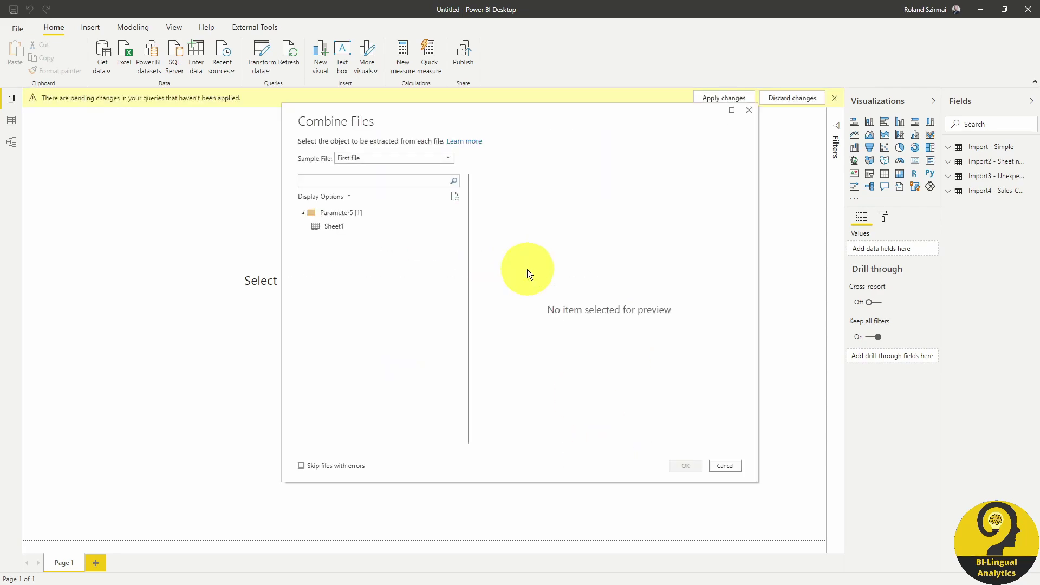
click(676, 464)
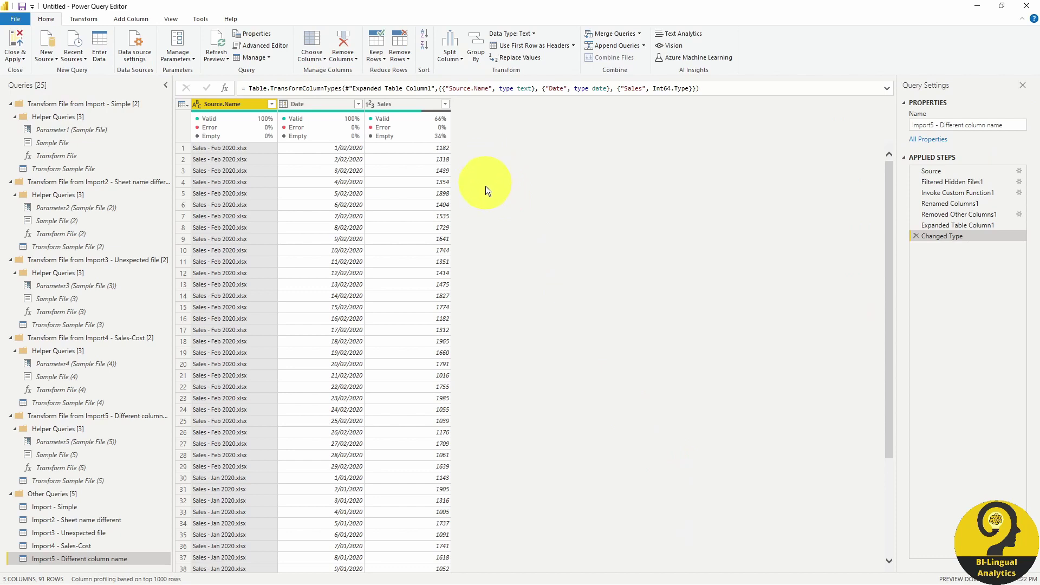
Step: Find the Mar 2020 rows with null Sales in Import5, then open Transform Sample File (5)
scroll(476, 280, down, 8)
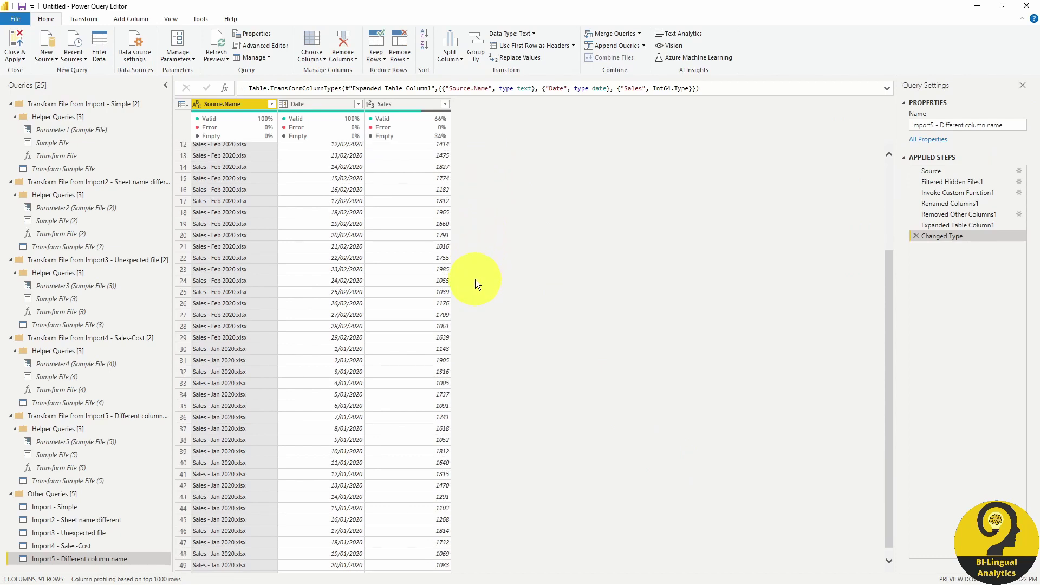
scroll(476, 280, down, 9)
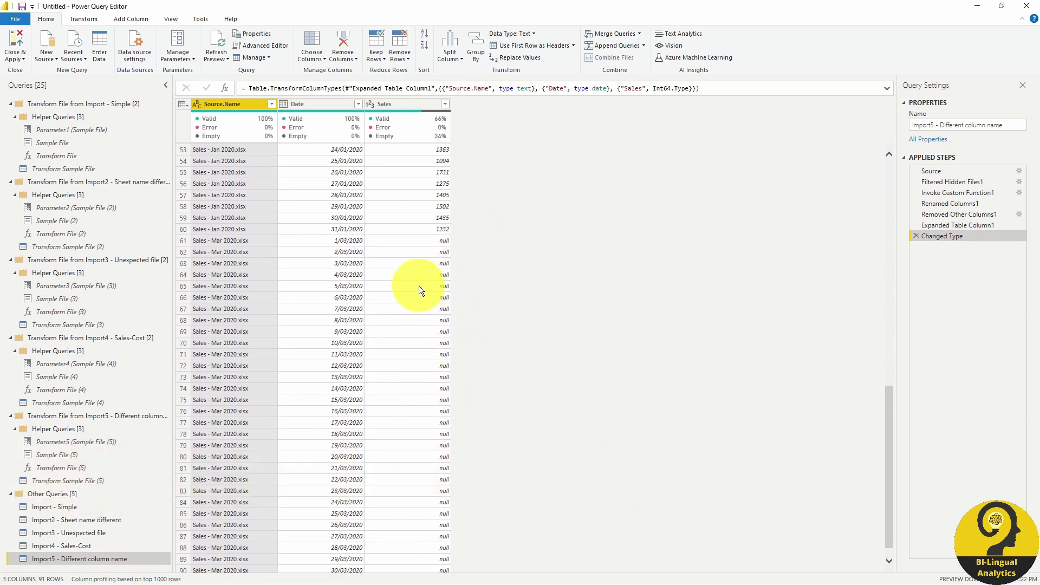
scroll(476, 298, up, 2)
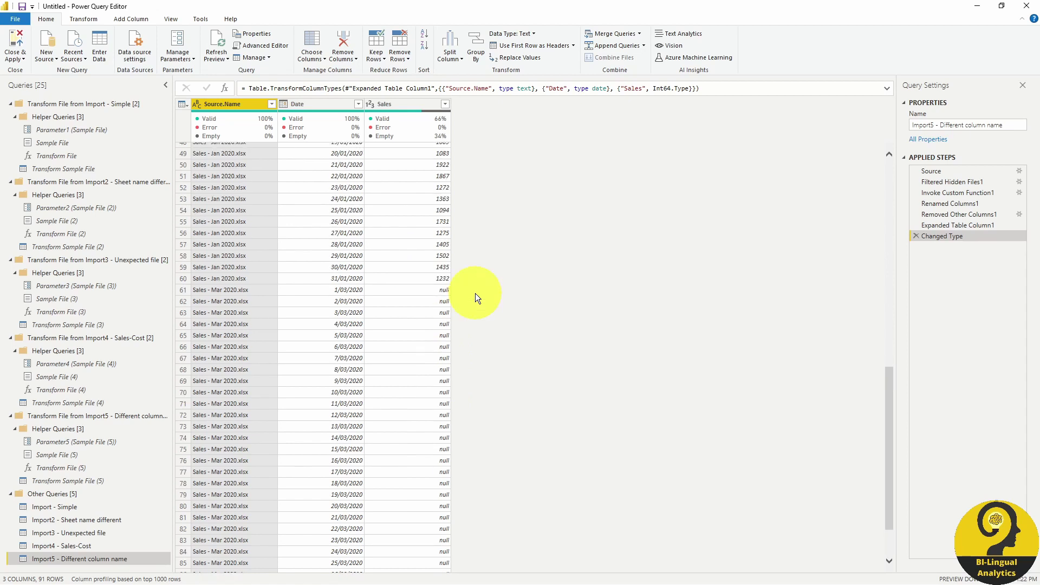
scroll(476, 298, up, 15)
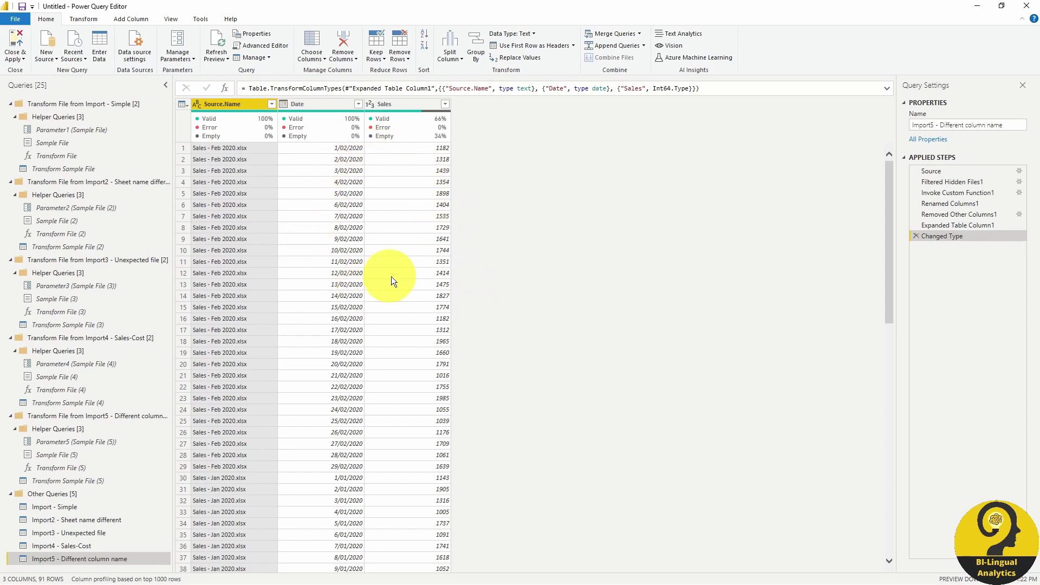
scroll(392, 271, down, 4)
scroll(392, 275, down, 6)
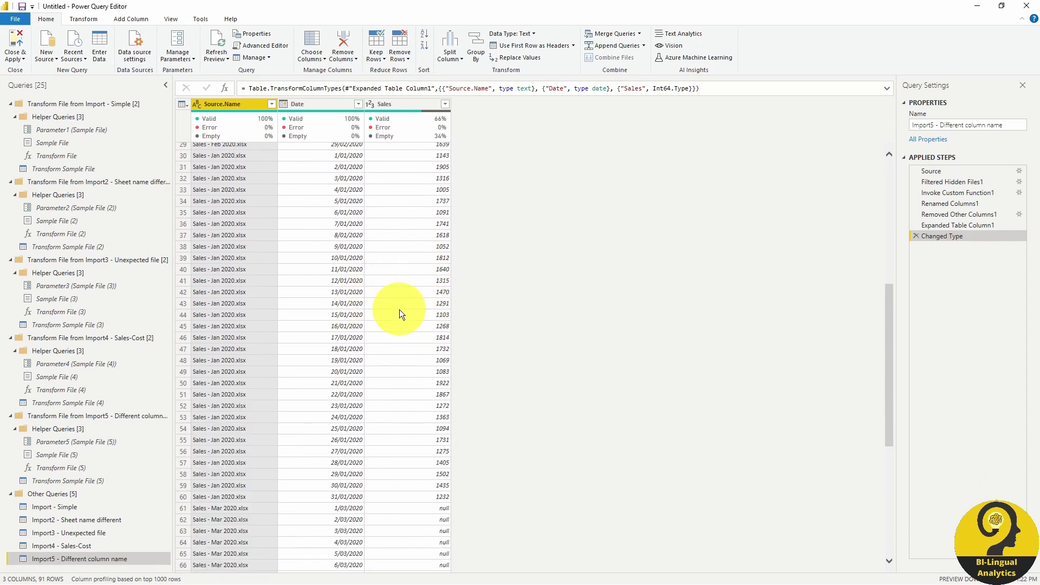
scroll(400, 312, down, 4)
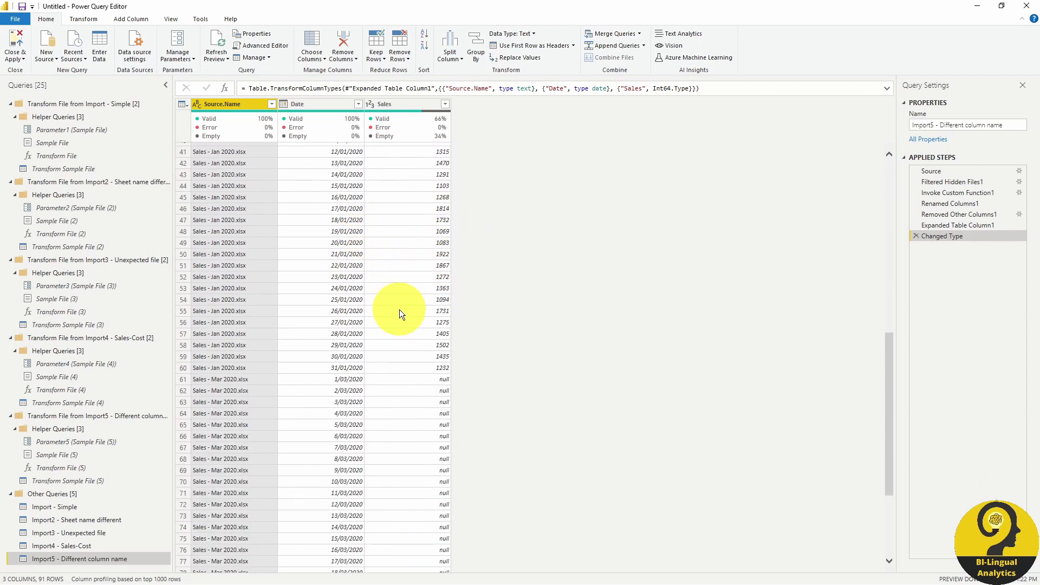
scroll(401, 314, down, 2)
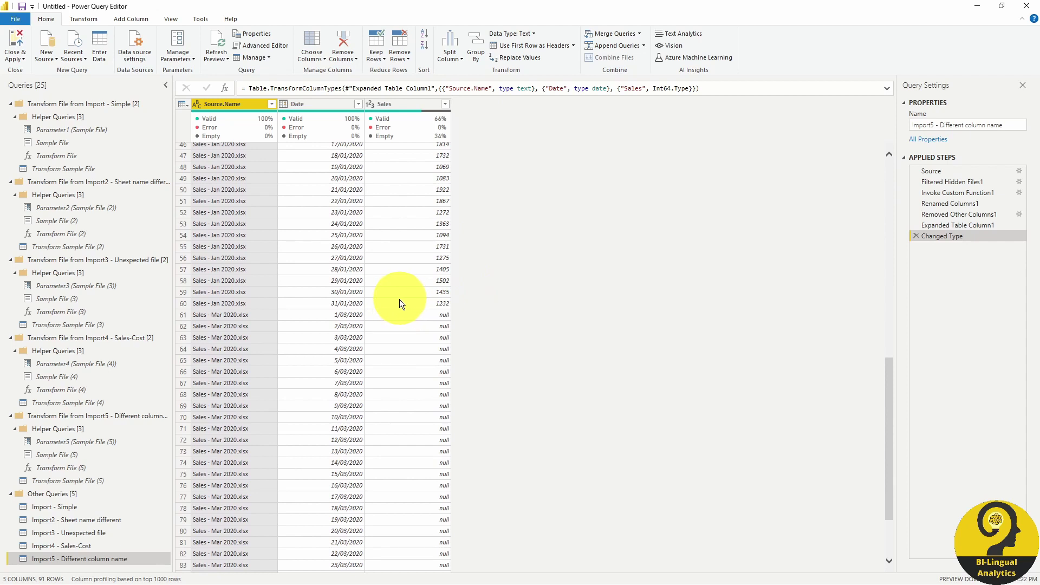
scroll(402, 303, down, 2)
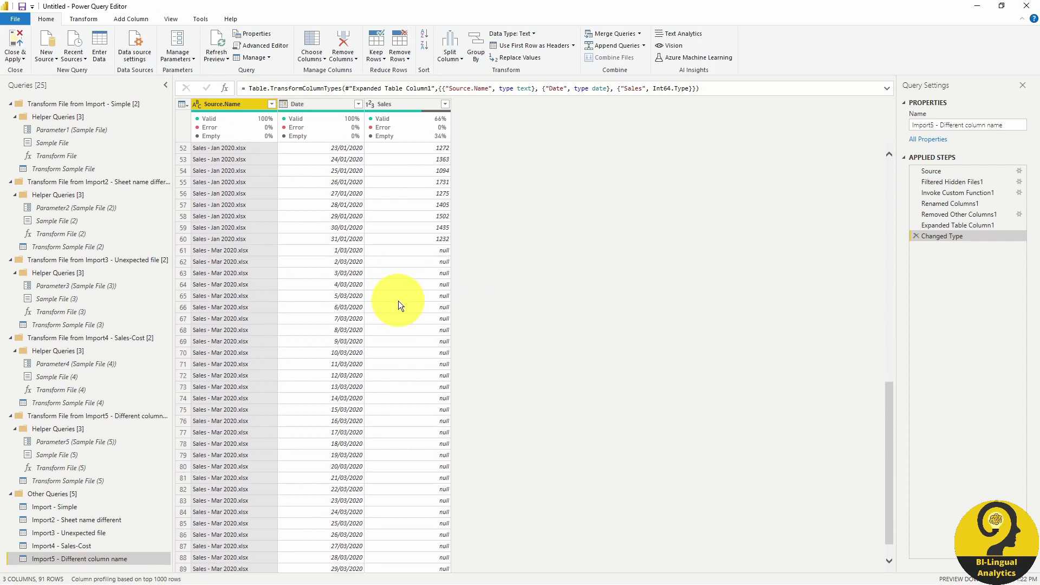
click(87, 481)
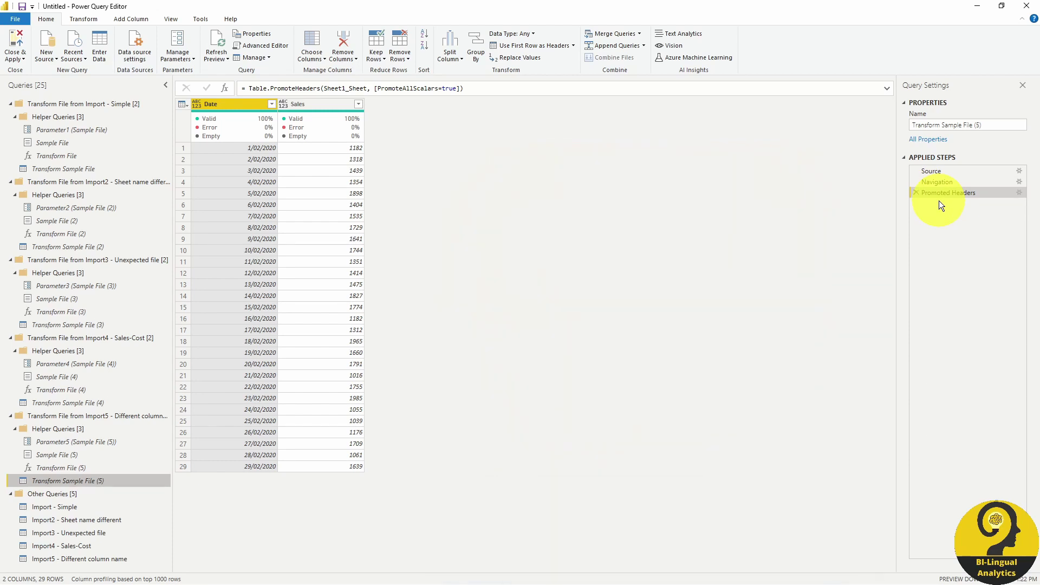
Step: Delete Promoted Headers from Transform Sample File (5) and Changed Type from Import5 - Different column name
click(916, 193)
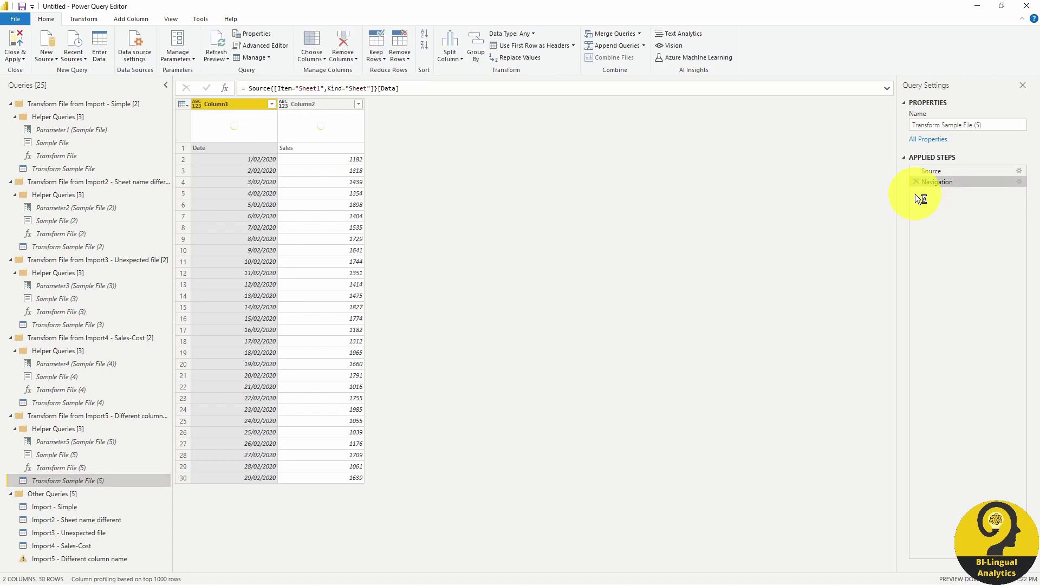
click(63, 561)
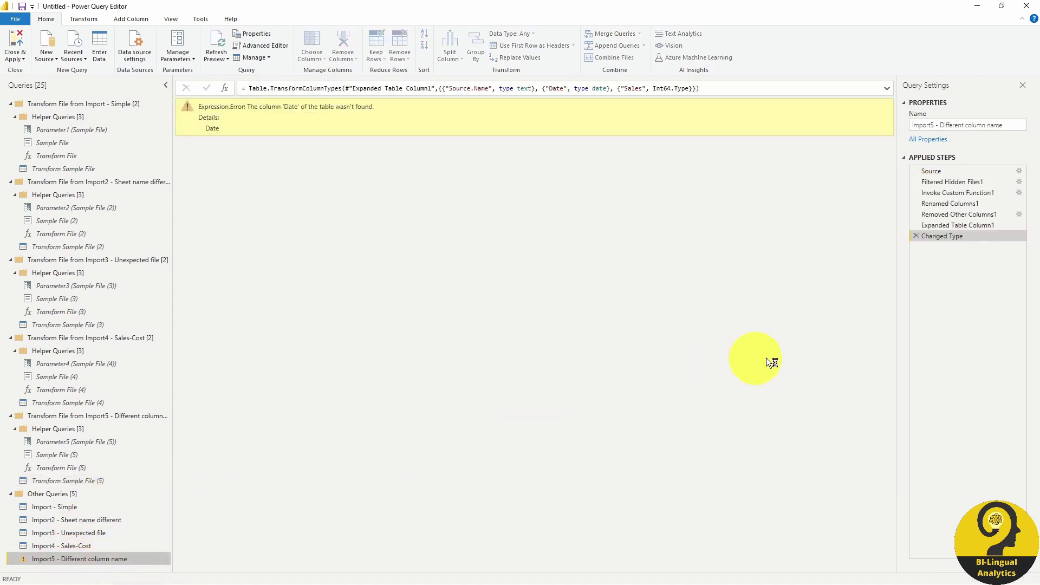
click(917, 237)
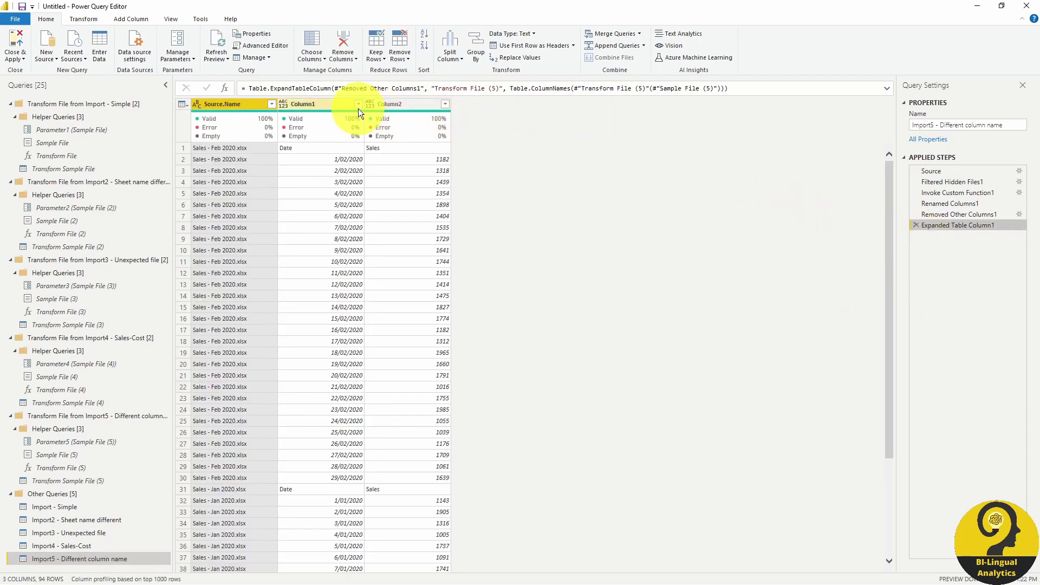
Step: Use the first row as headers in Import5 and filter out the repeated 'Date' header rows
click(518, 47)
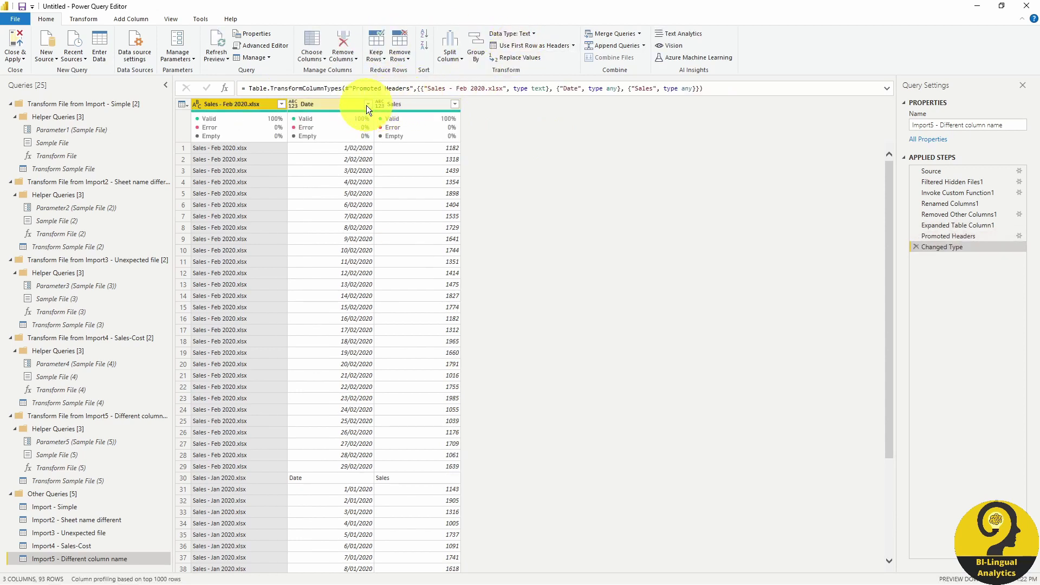
click(368, 104)
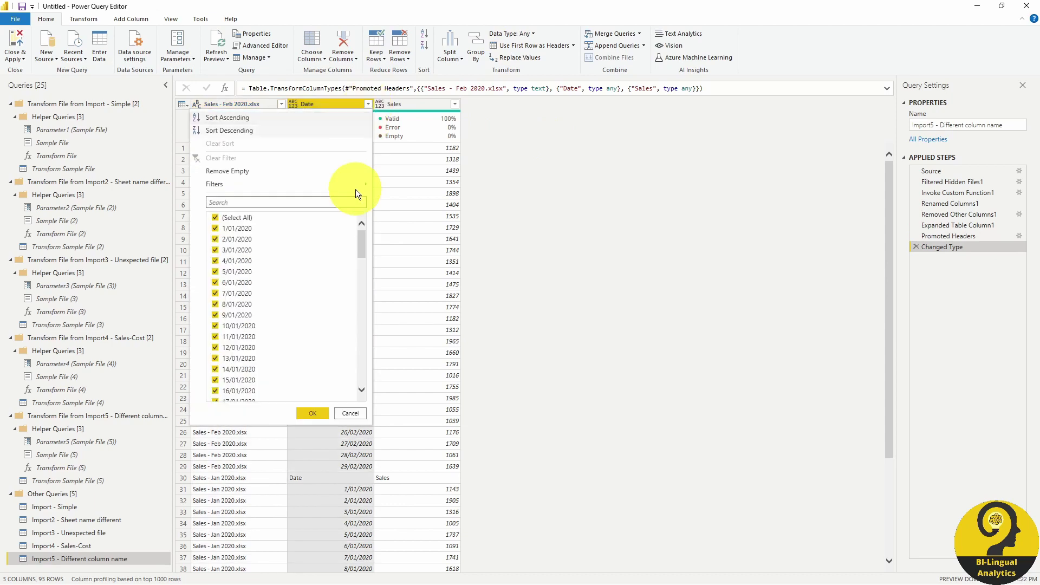
scroll(304, 334, down, 2)
scroll(304, 347, down, 13)
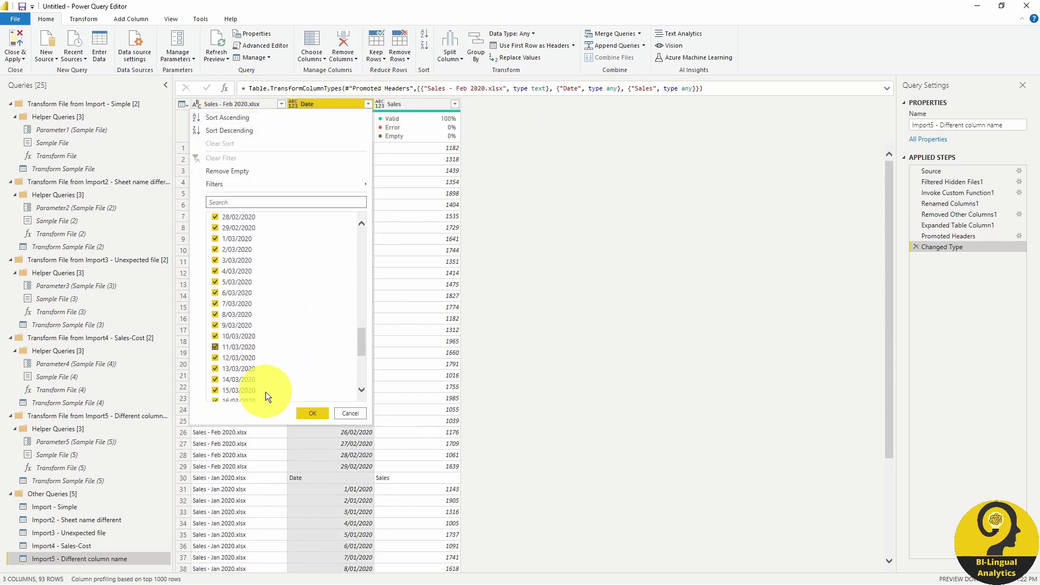
click(321, 413)
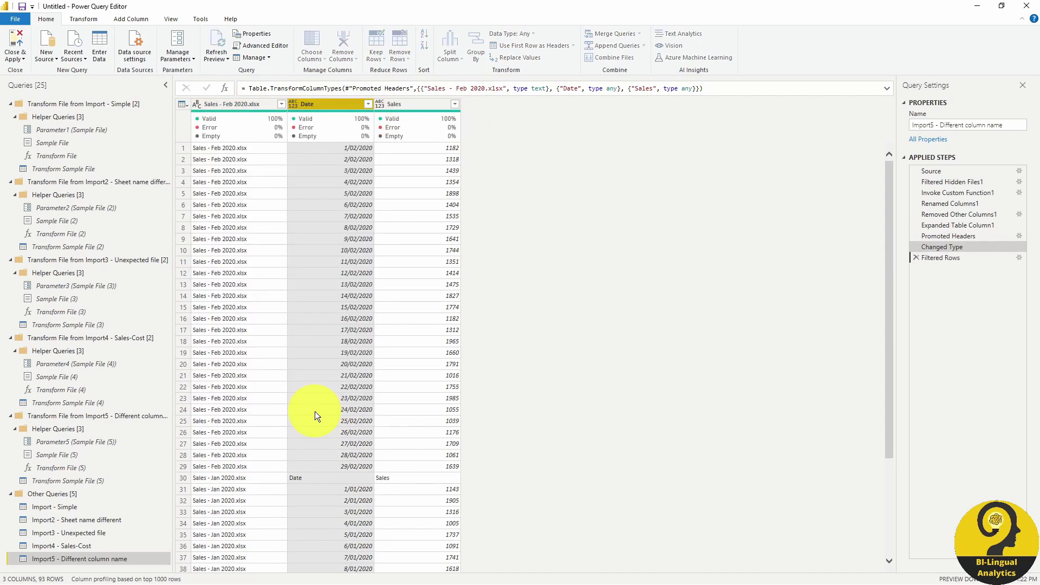
Step: Set the Date column to Date type and Sales to Fixed decimal number
click(294, 103)
click(330, 178)
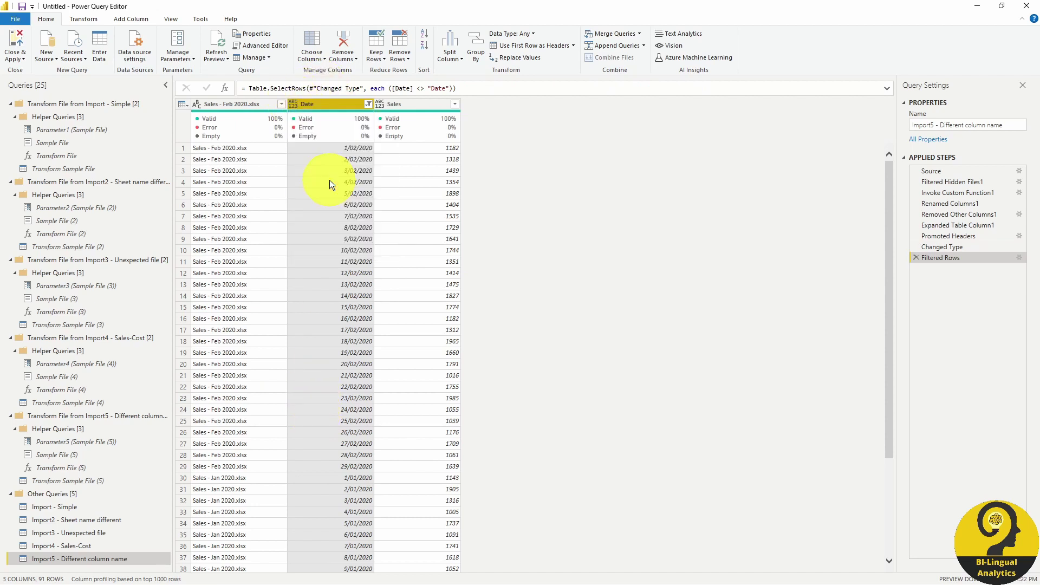
click(379, 104)
click(395, 128)
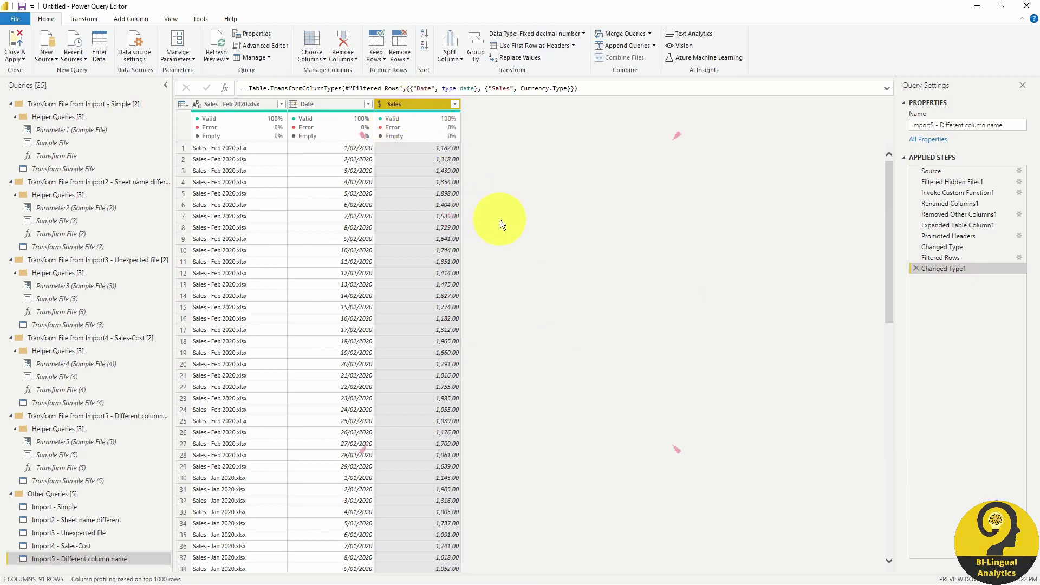
scroll(501, 228, down, 2)
scroll(501, 230, down, 15)
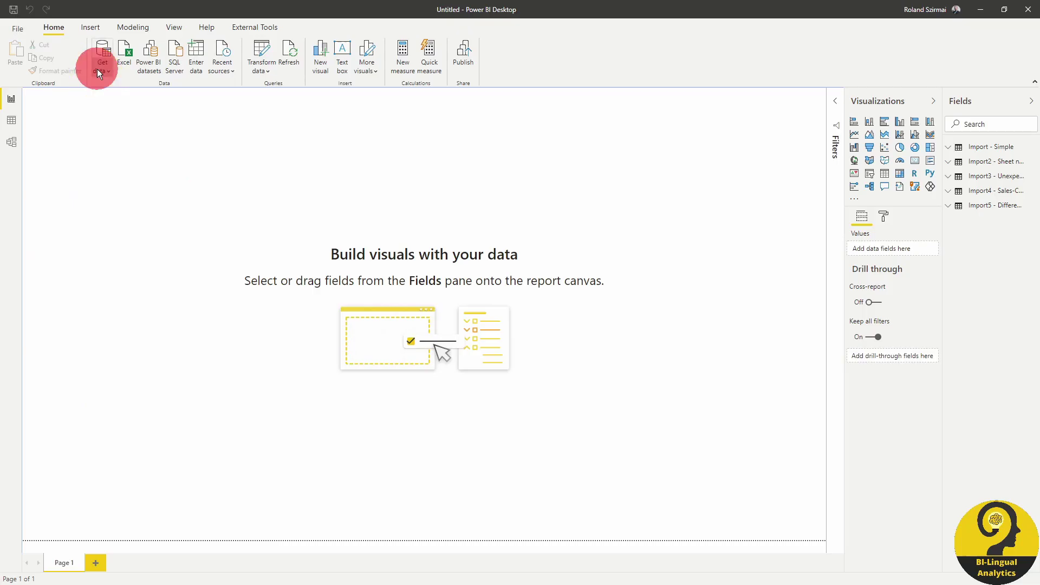
Step: Connect to the sales folder and Combine & Transform Data using Sheet1 from each file
click(97, 68)
click(520, 239)
click(607, 453)
click(597, 378)
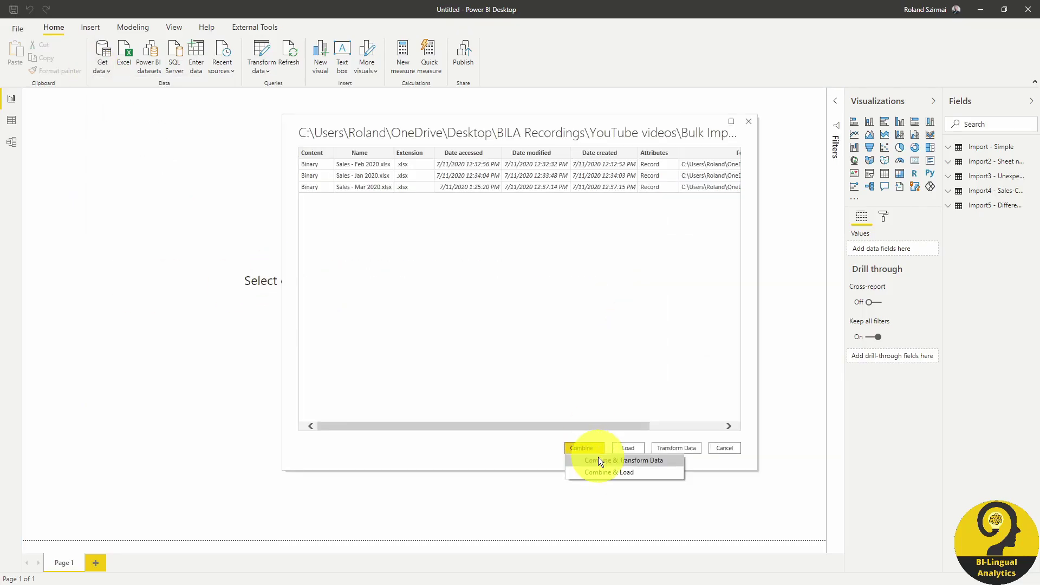
click(595, 393)
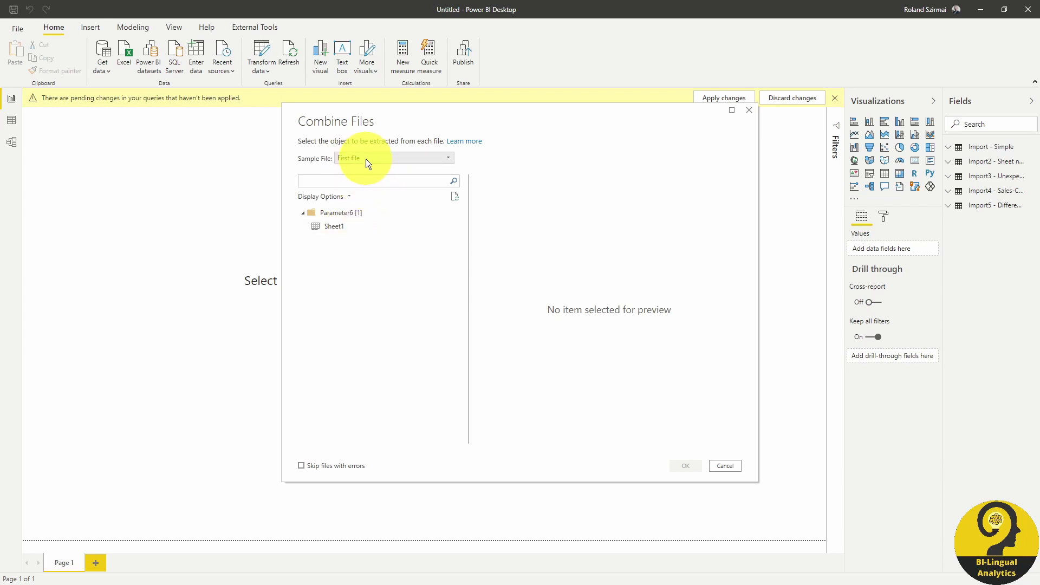
click(354, 226)
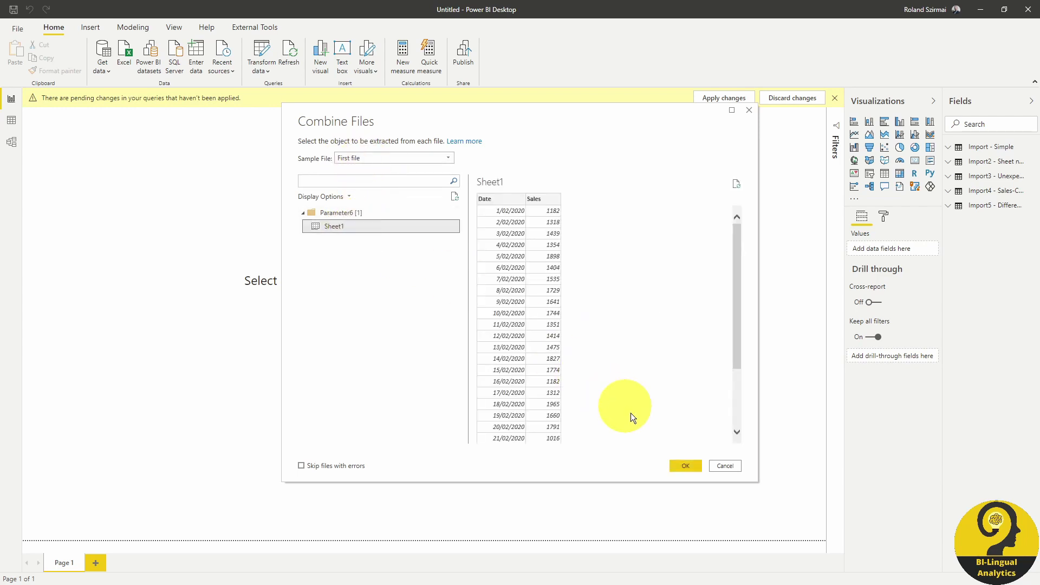
click(686, 466)
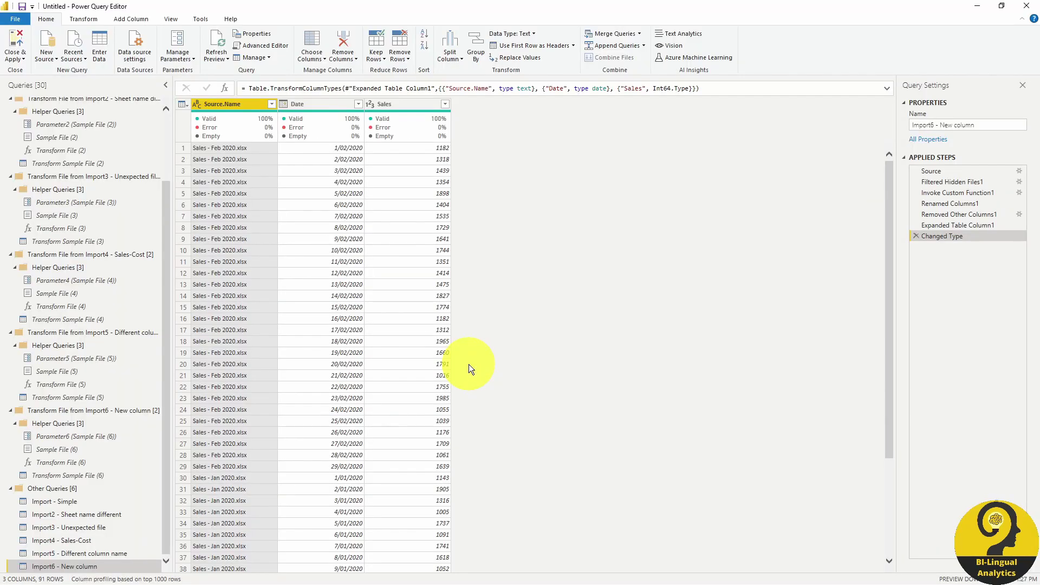
Step: Review the Import6 rows, then open Sample File (6), which points at Sales - Feb 2020.xlsx
scroll(519, 336, down, 13)
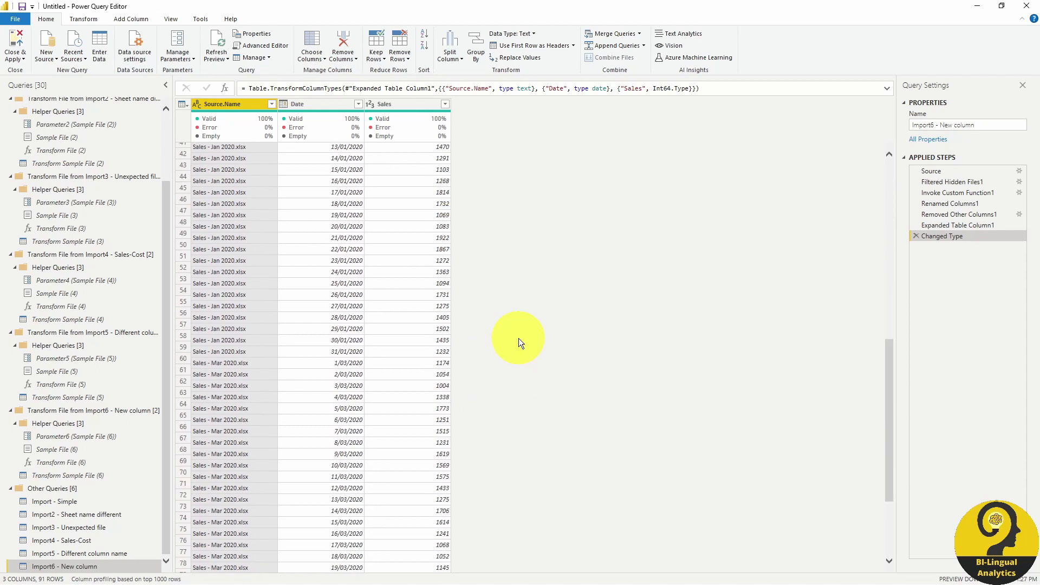
scroll(519, 343, down, 4)
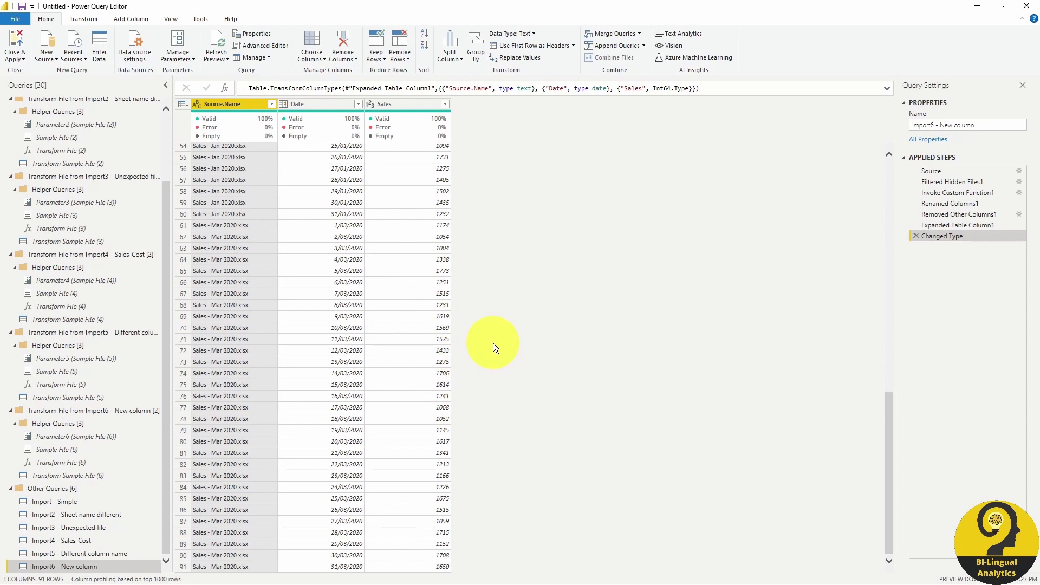
click(60, 451)
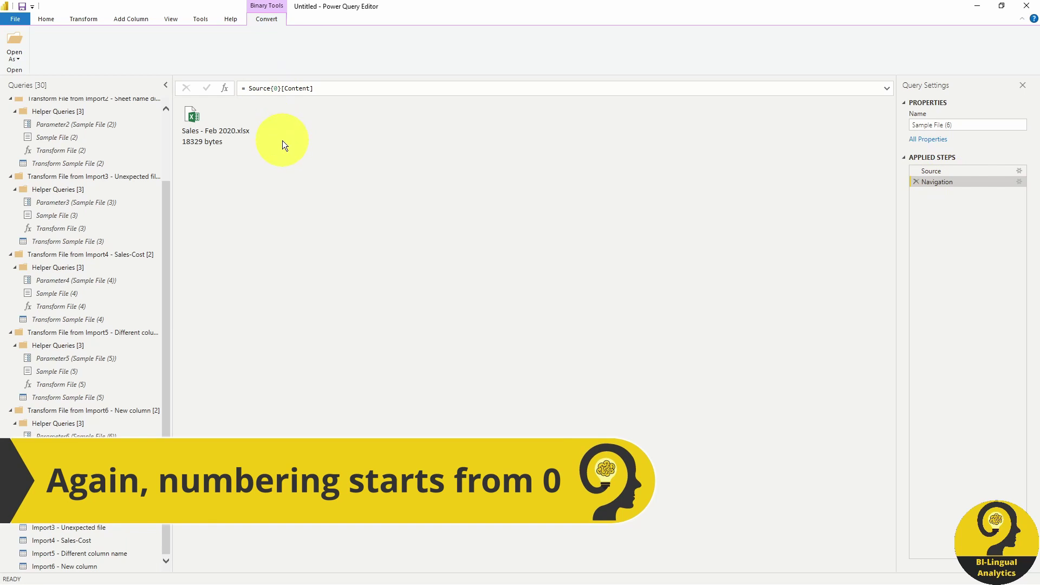
Step: Change the Sample File (6) formula to Source{2}[Content] and delete the accidental Imported Excel step
double_click(276, 88)
text(2)
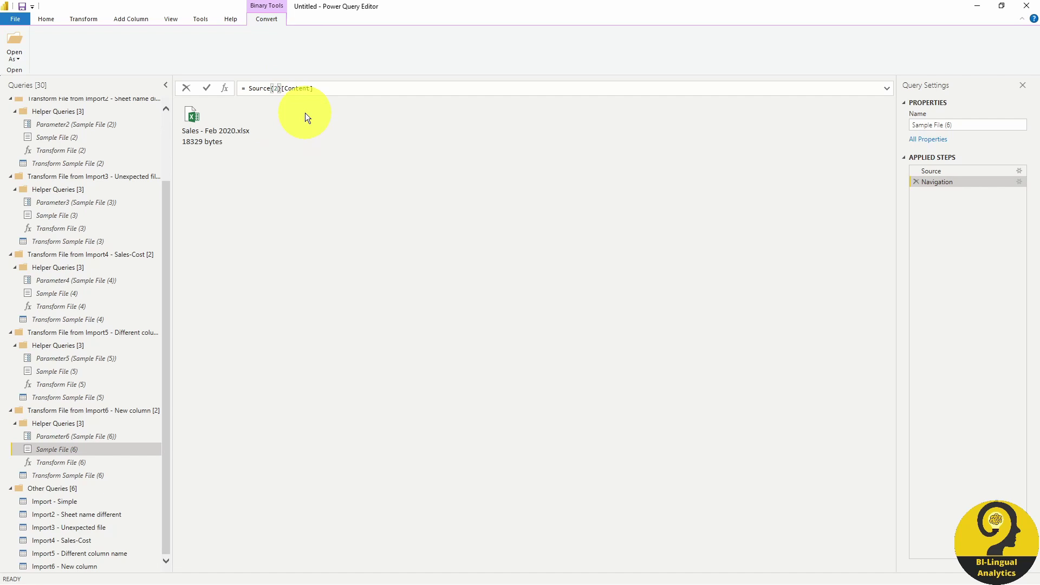
key(Return)
drag(924, 193, 919, 193)
click(916, 193)
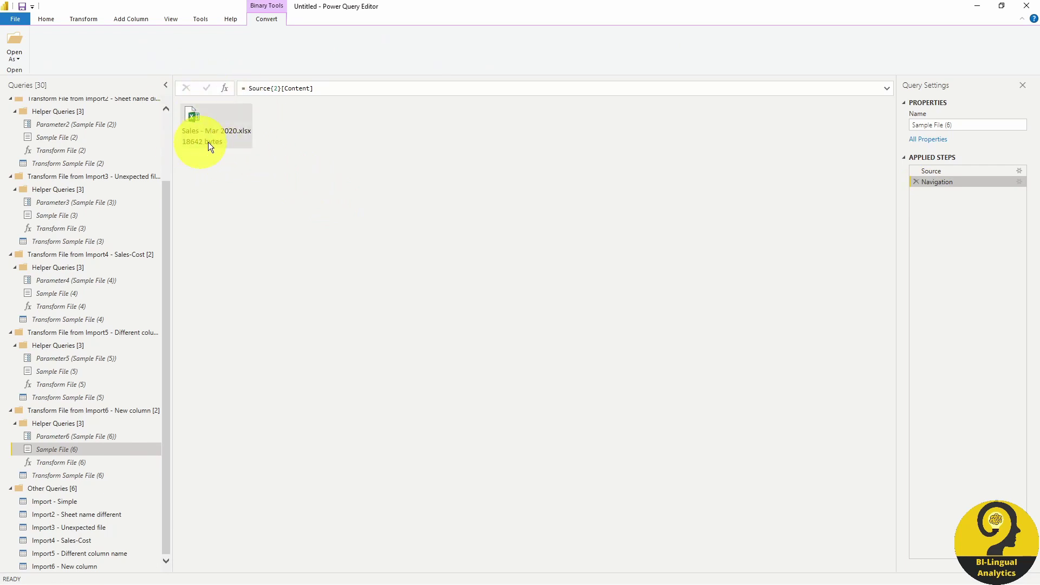
Step: Switch to Import6 - New column and check that Discount is filled for March, null for January-February
click(85, 569)
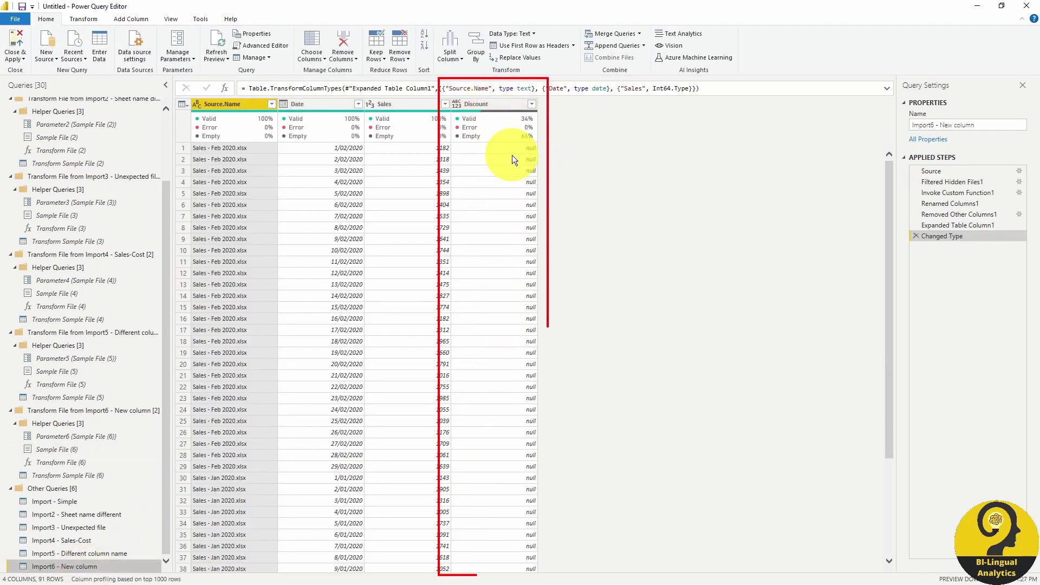
scroll(510, 241, down, 10)
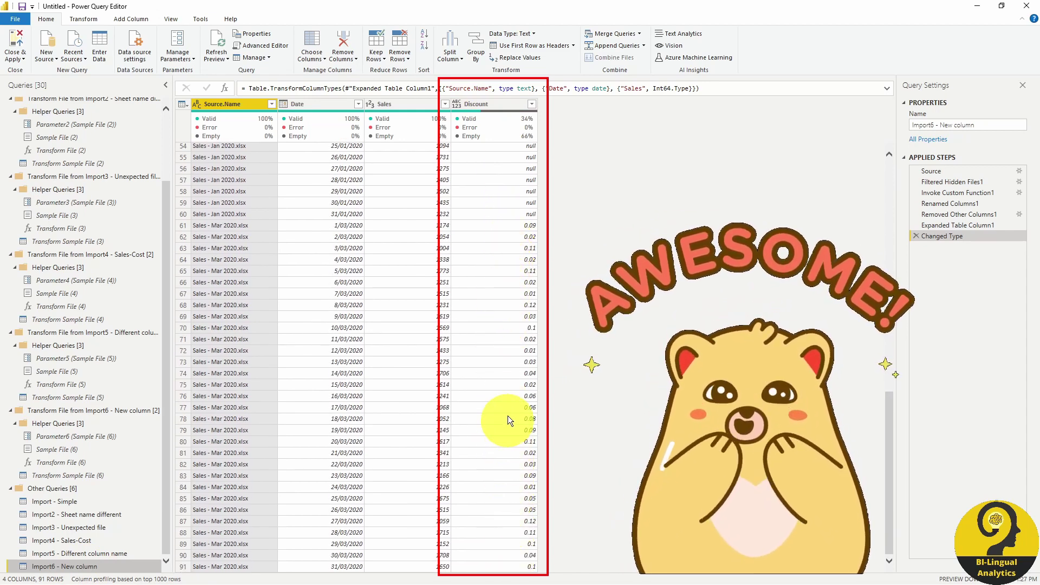
scroll(501, 512, up, 2)
scroll(502, 509, up, 3)
scroll(459, 317, up, 7)
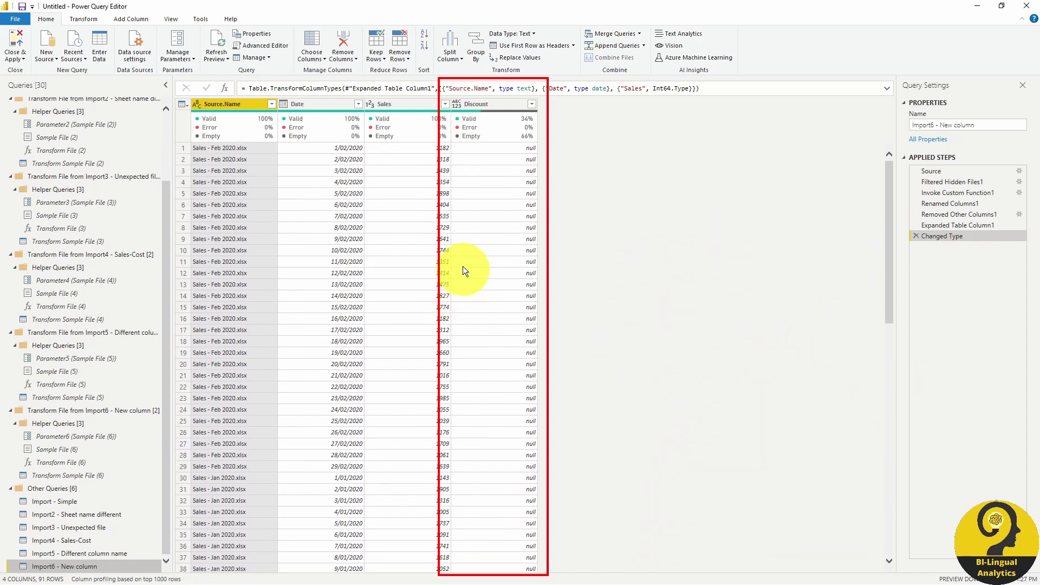